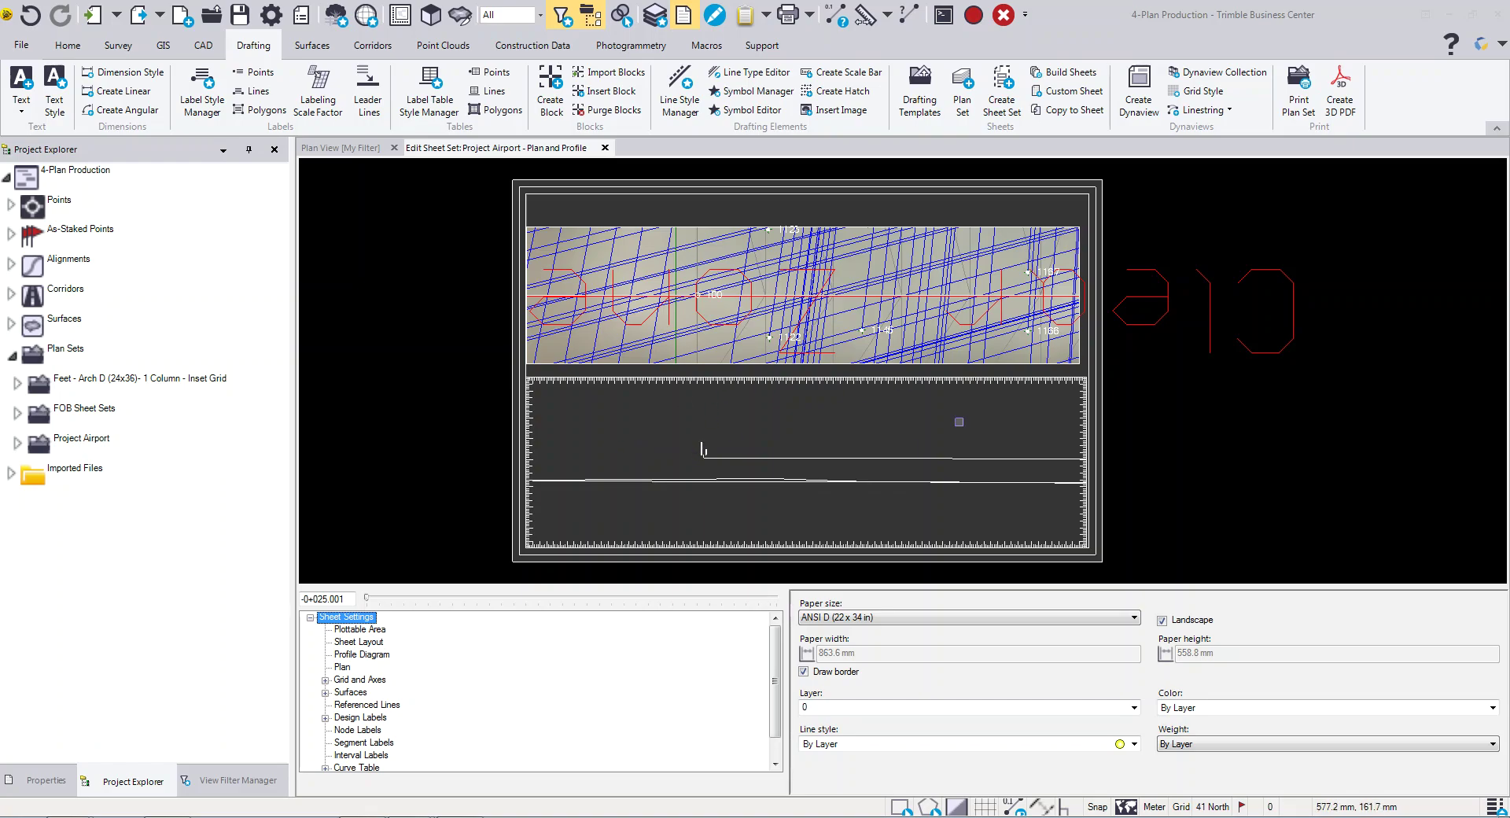
Step: Review the plottable area and general sheet settings, and move the sheet preview along the alignment to station 0+279.000
left_click(360, 629)
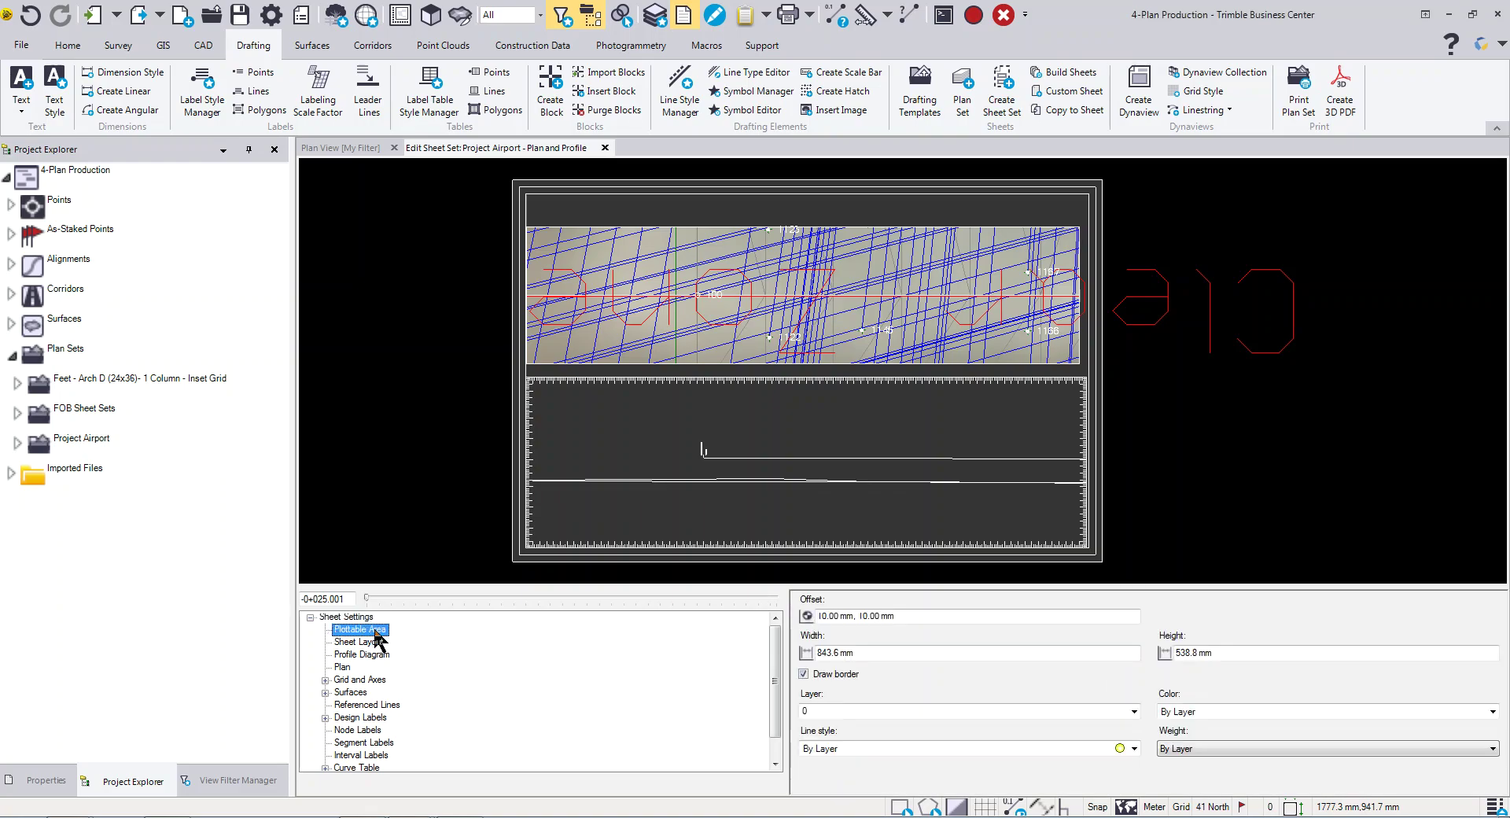
left_click(361, 617)
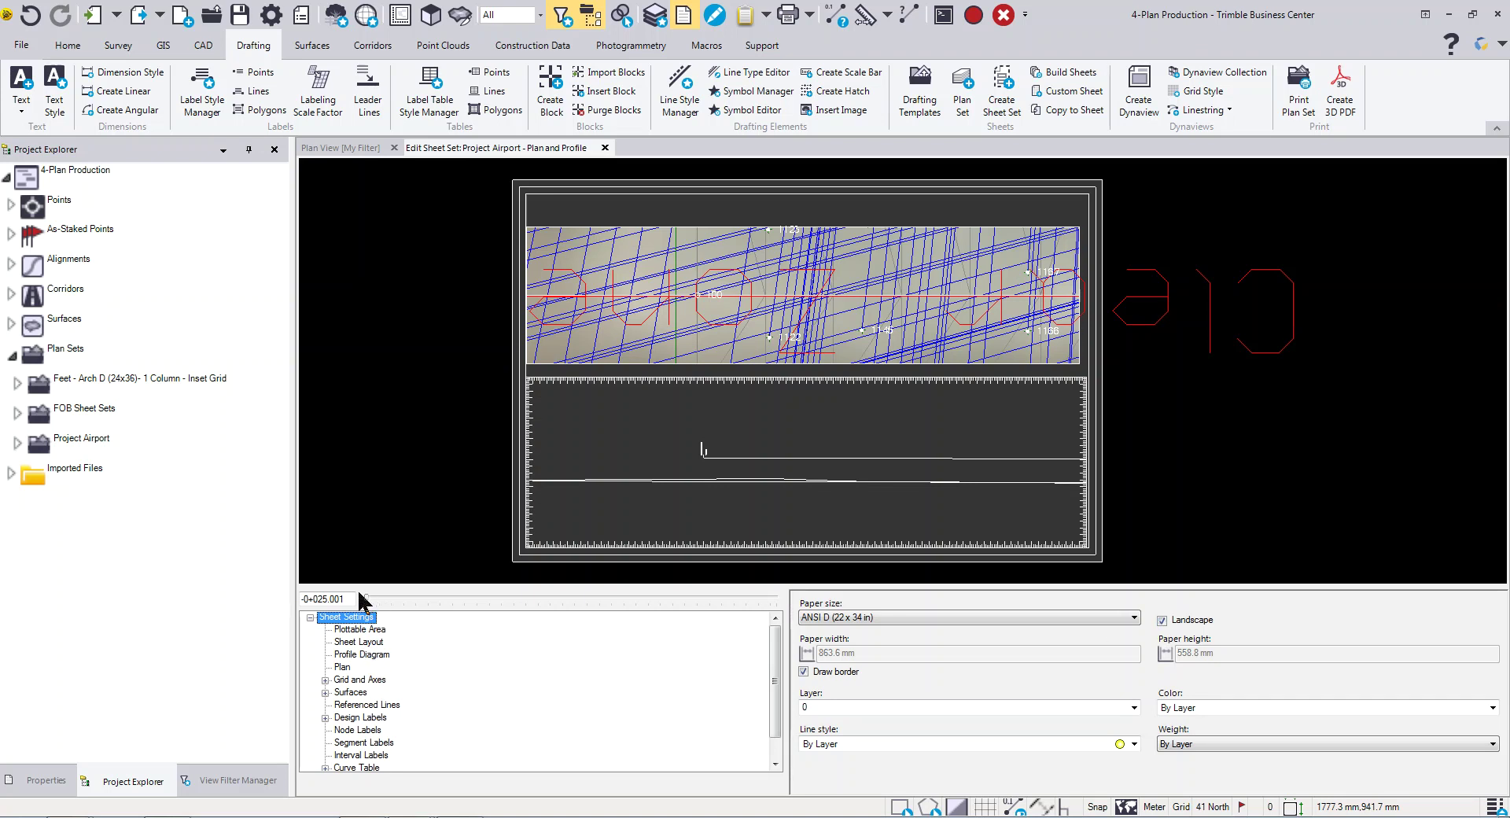
left_click_drag(367, 598, 384, 600)
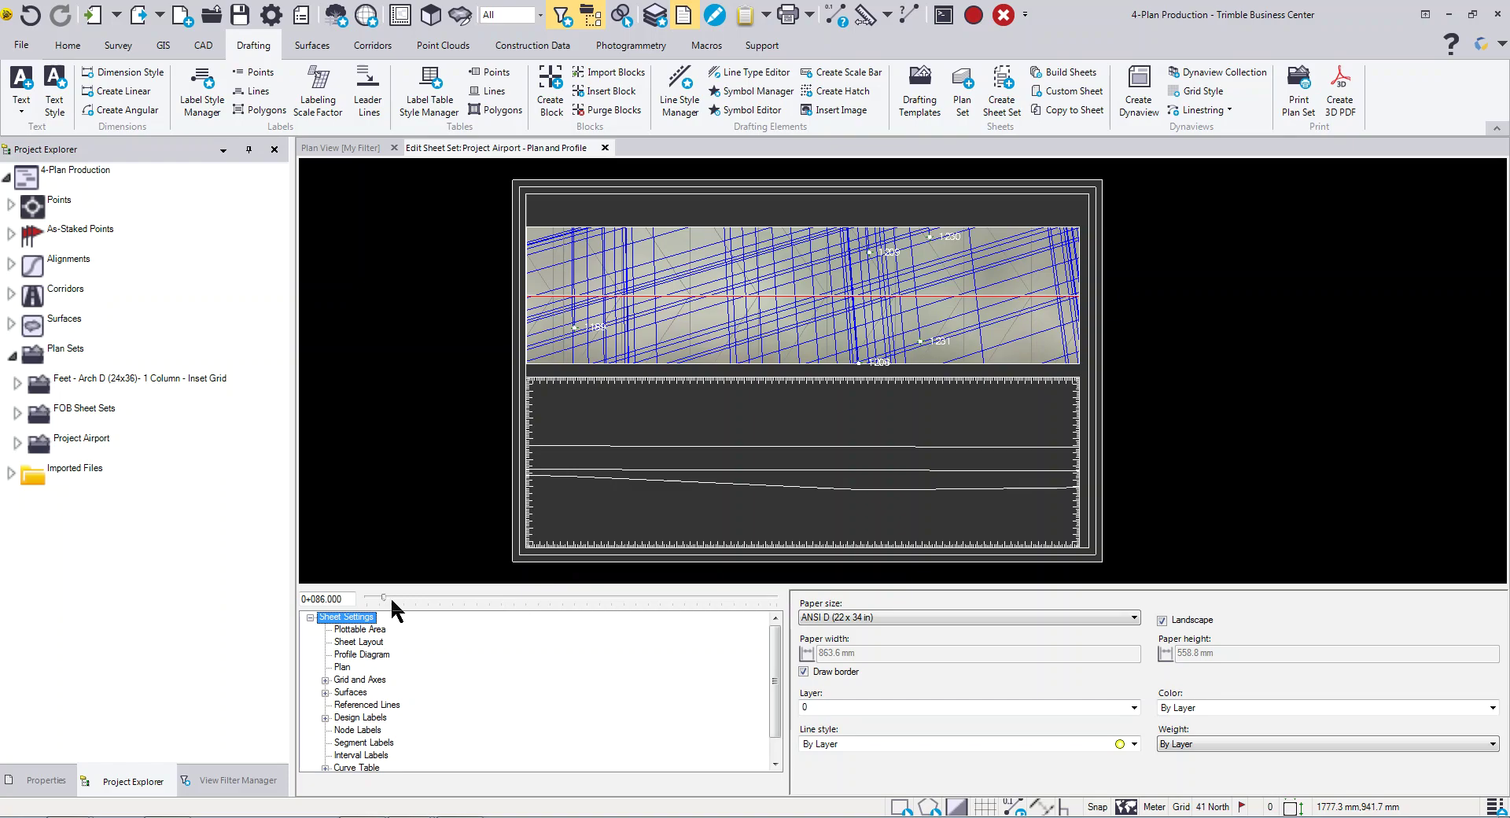
left_click_drag(384, 597, 413, 598)
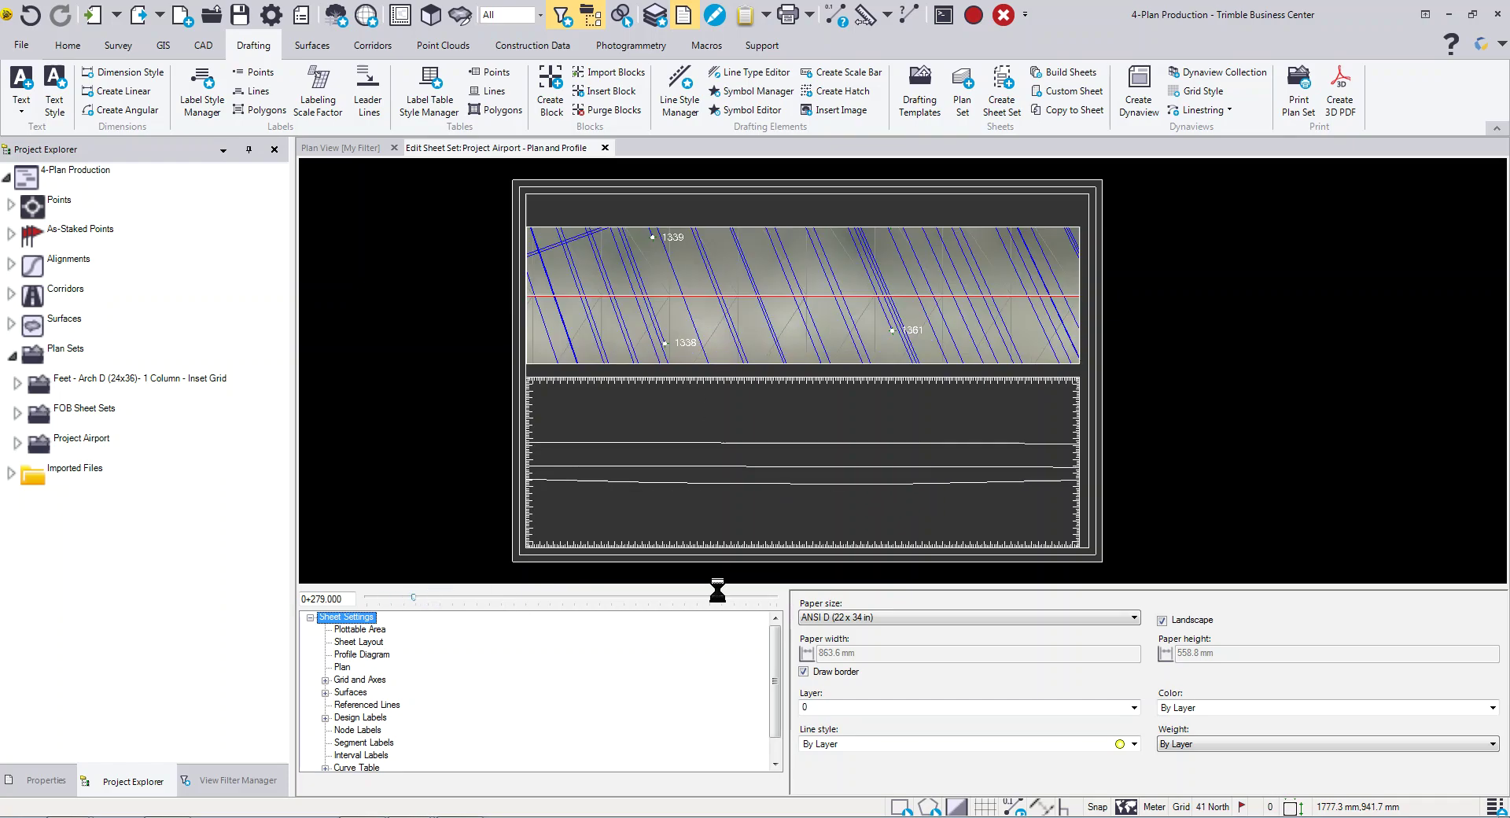
Step: Turn the plottable area's border off and back on
left_click(374, 633)
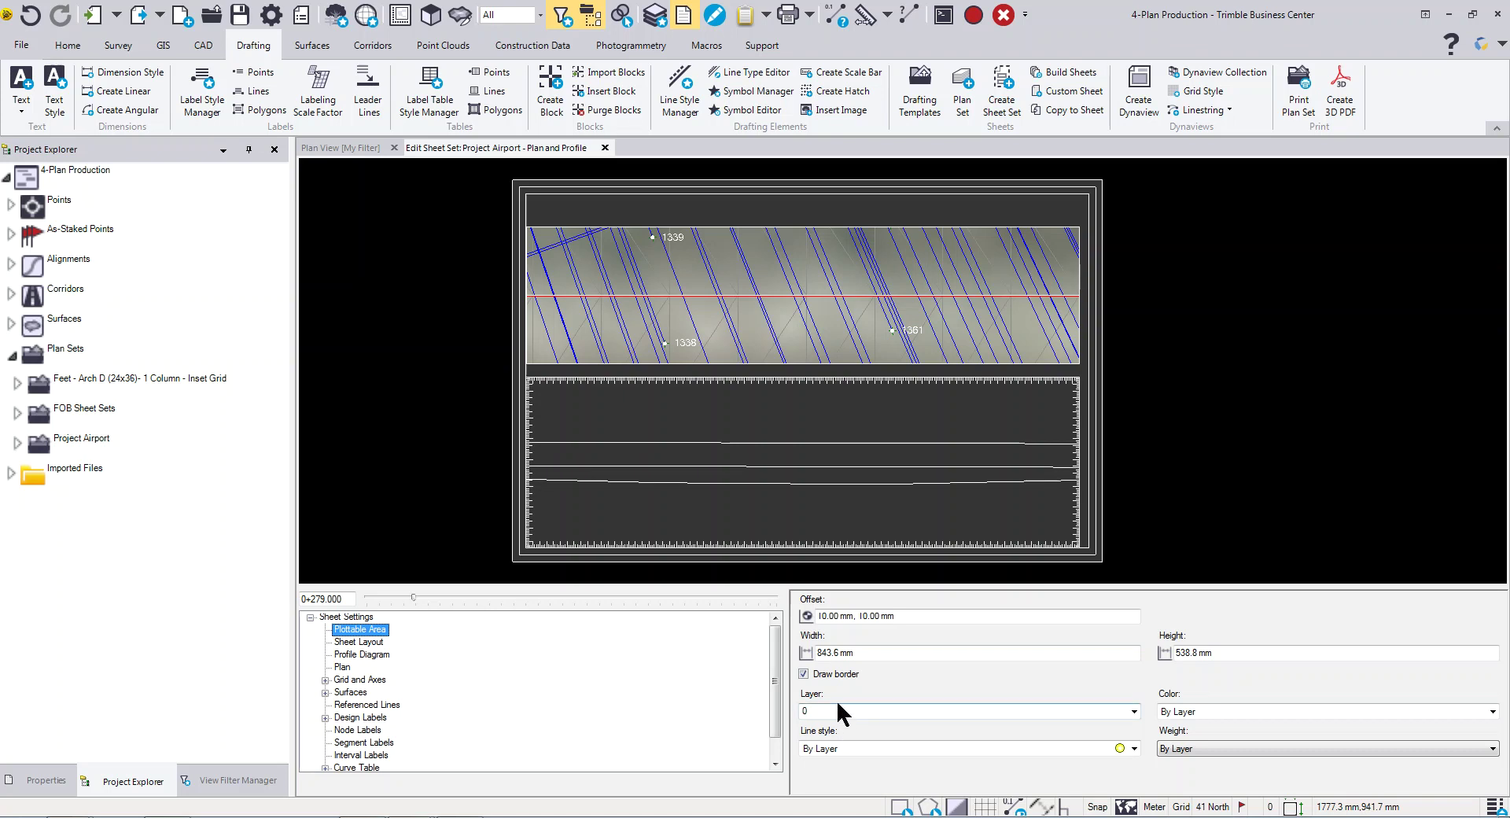
left_click(803, 674)
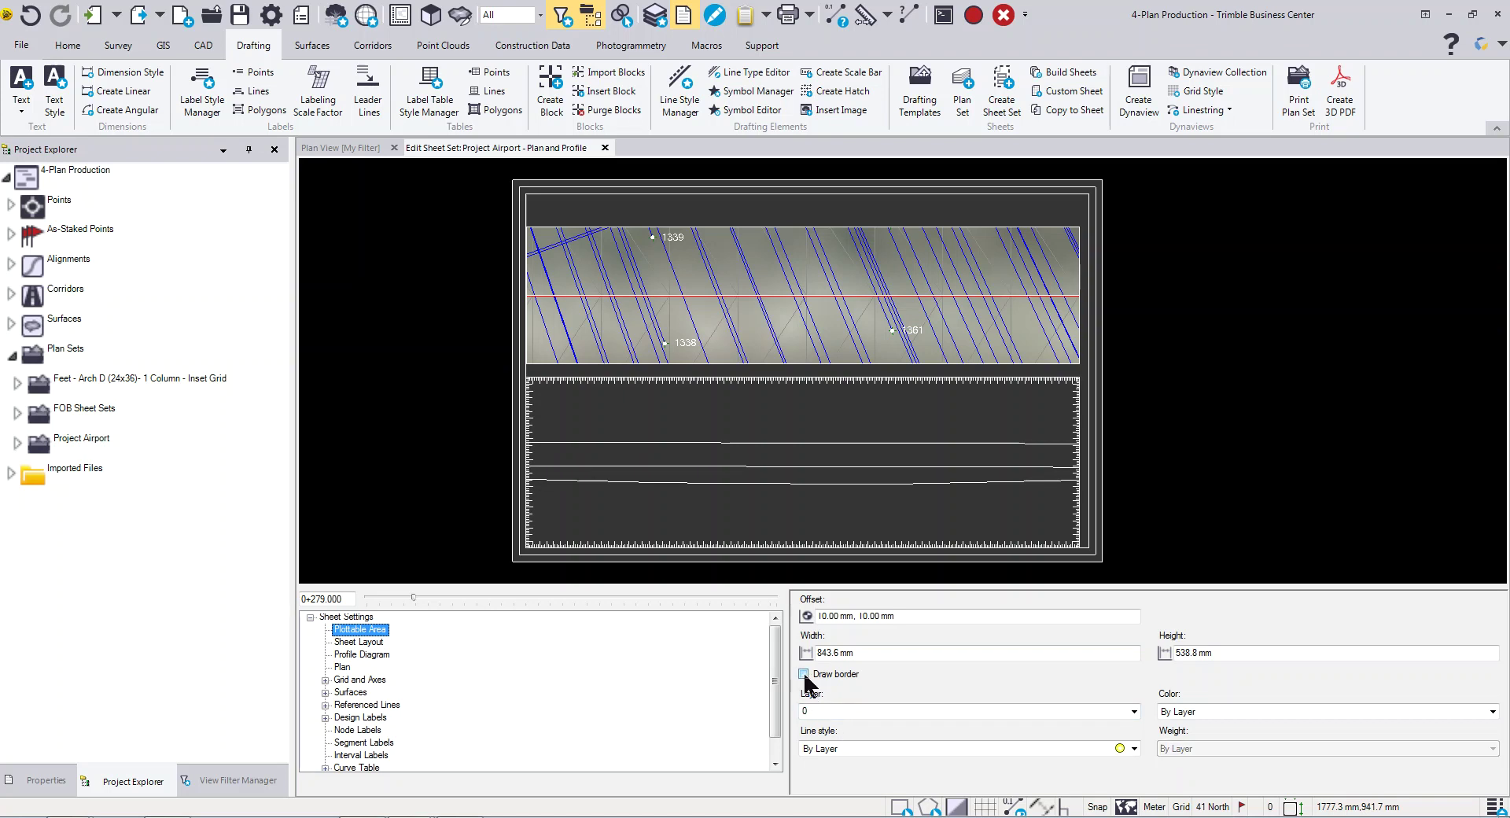
left_click(803, 674)
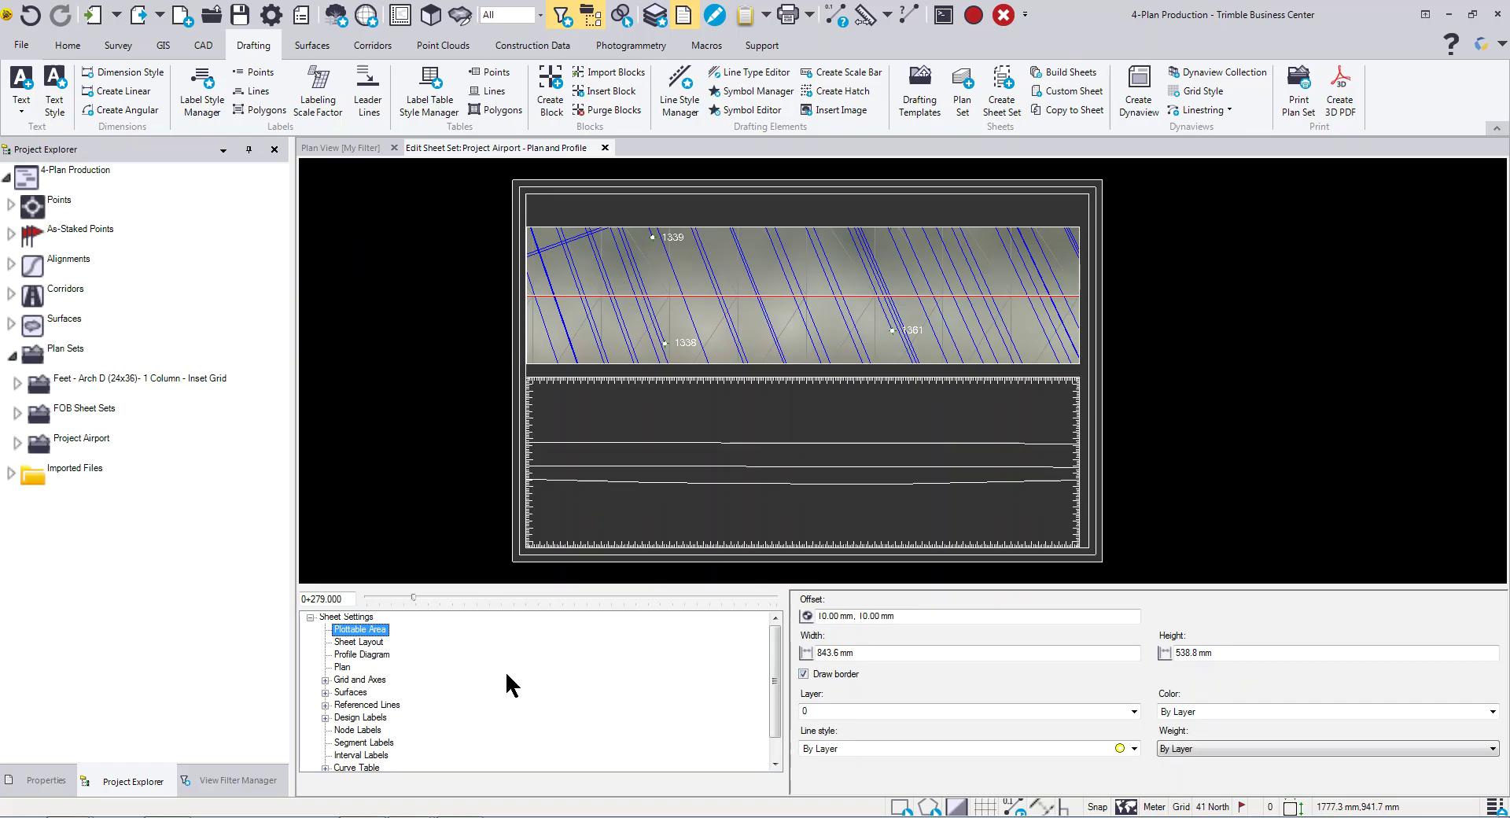
Step: In the sheet layout, set the plan location to Below and return it to Above
left_click(351, 641)
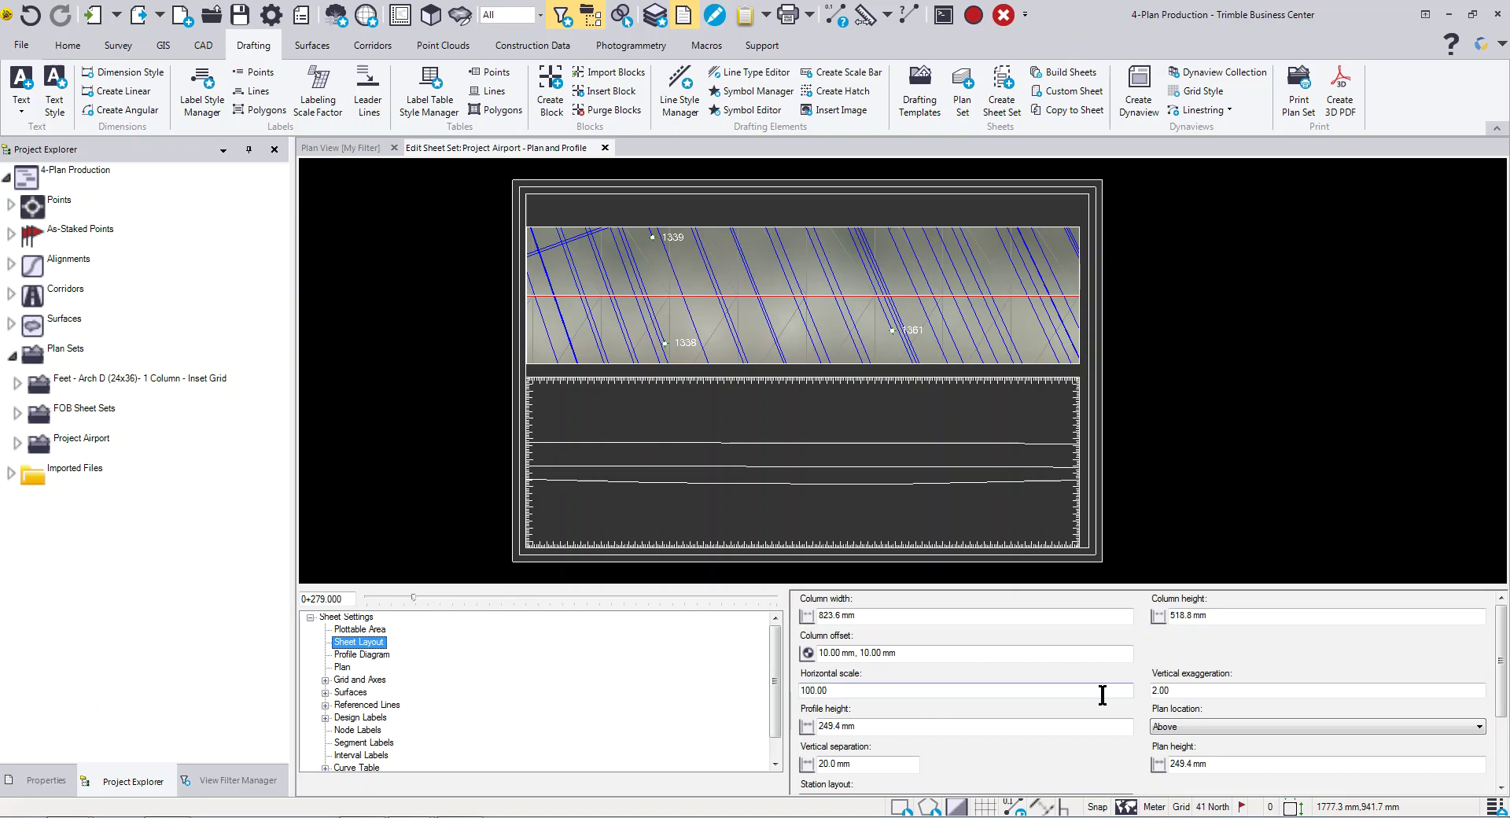
left_click(1194, 725)
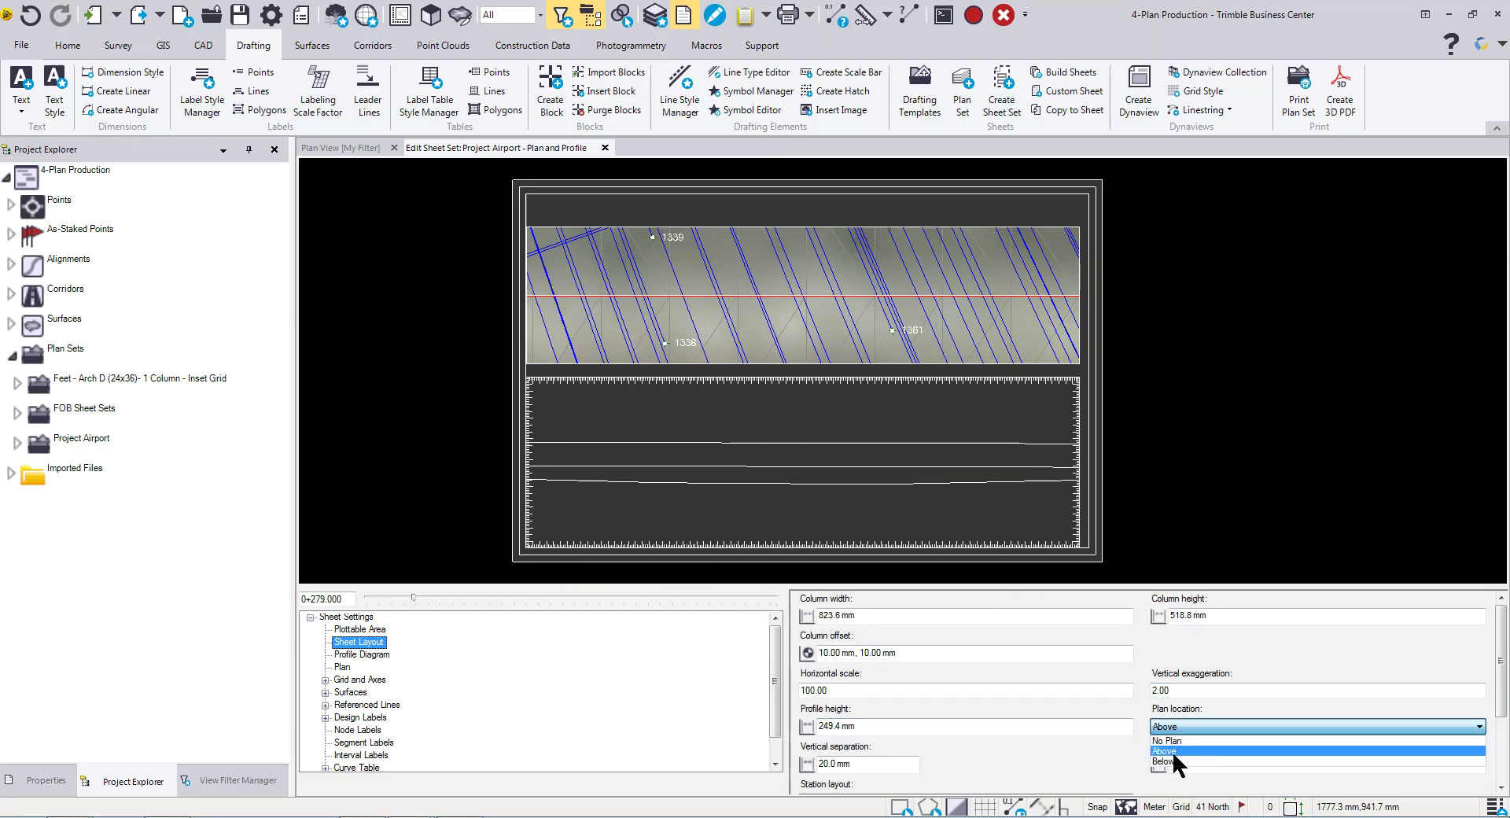
left_click(1165, 761)
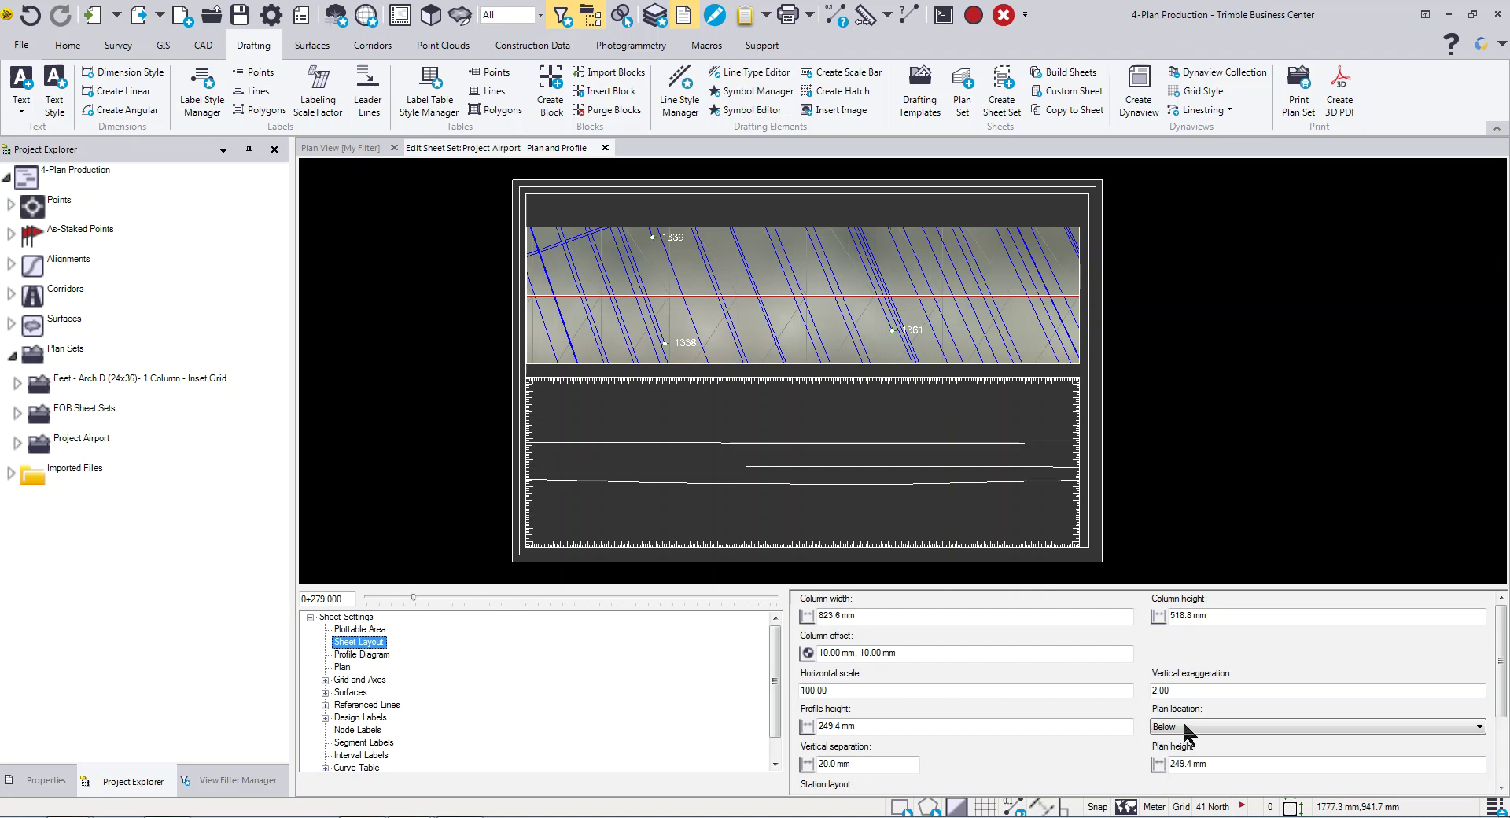
left_click(1183, 725)
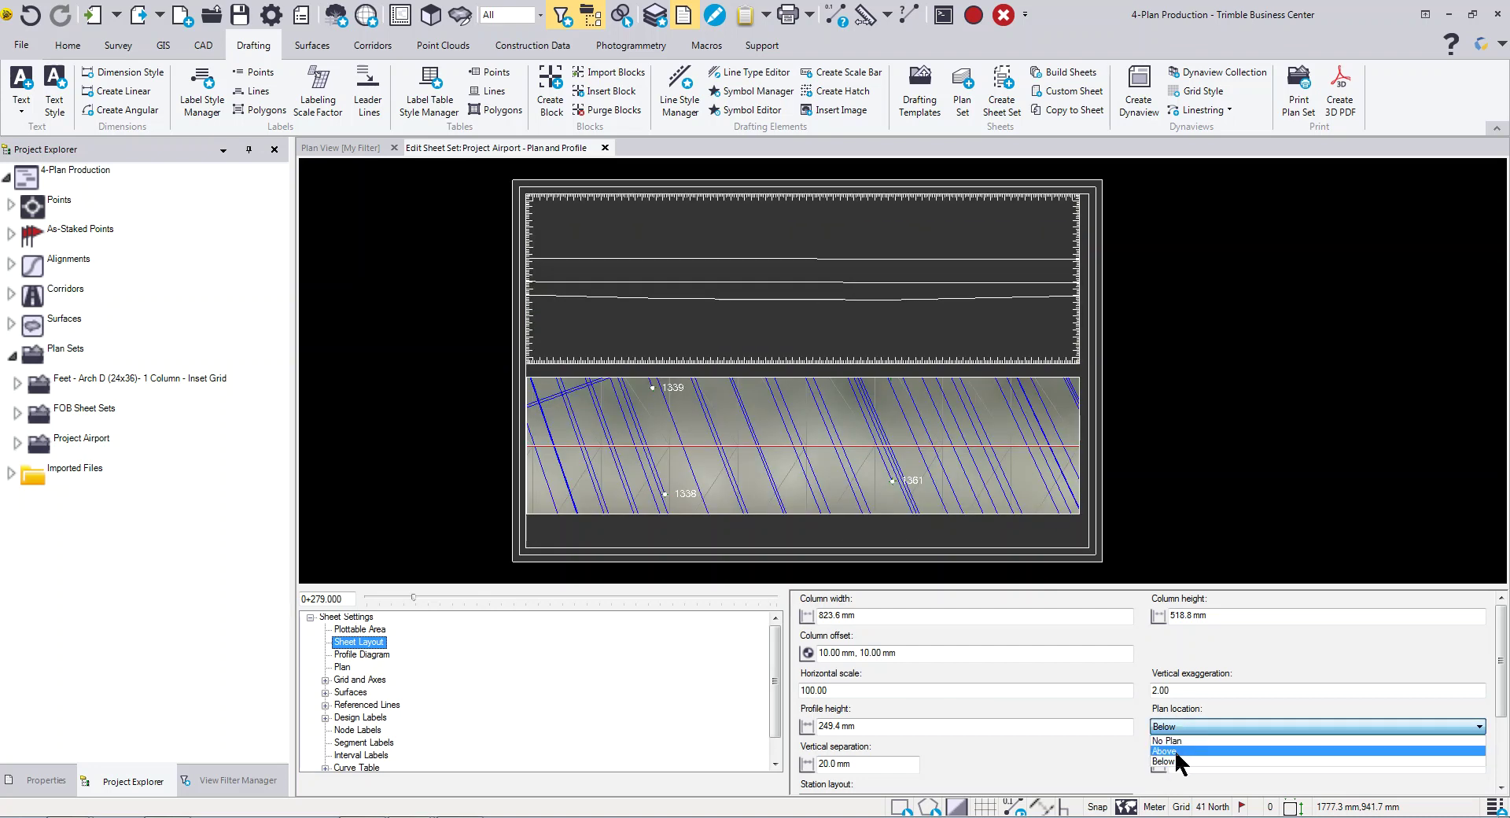
left_click(1176, 752)
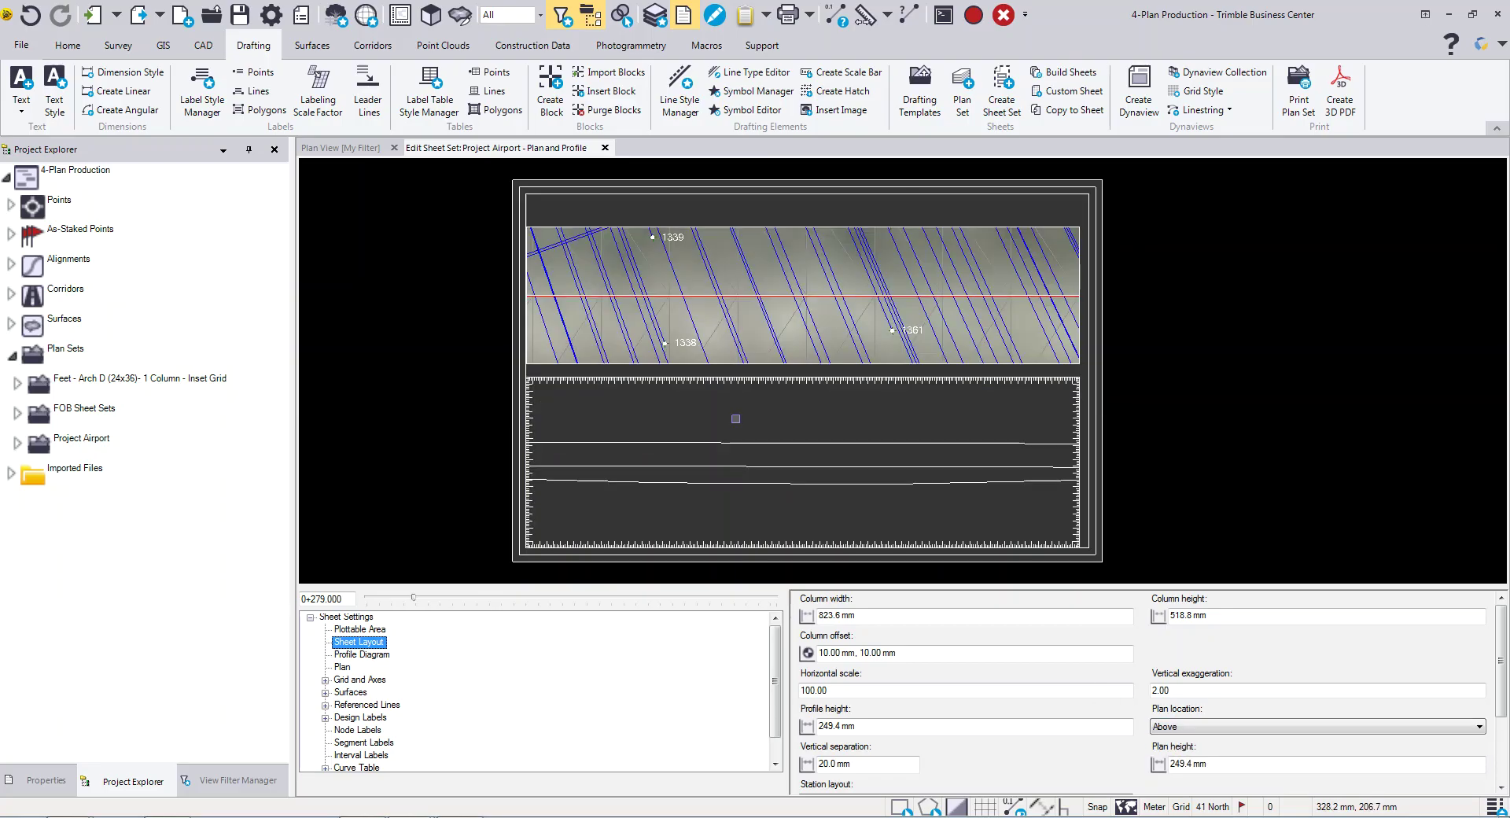
Step: Review the profile diagram, plan and design label settings, and close the sheet set editor
left_click(353, 658)
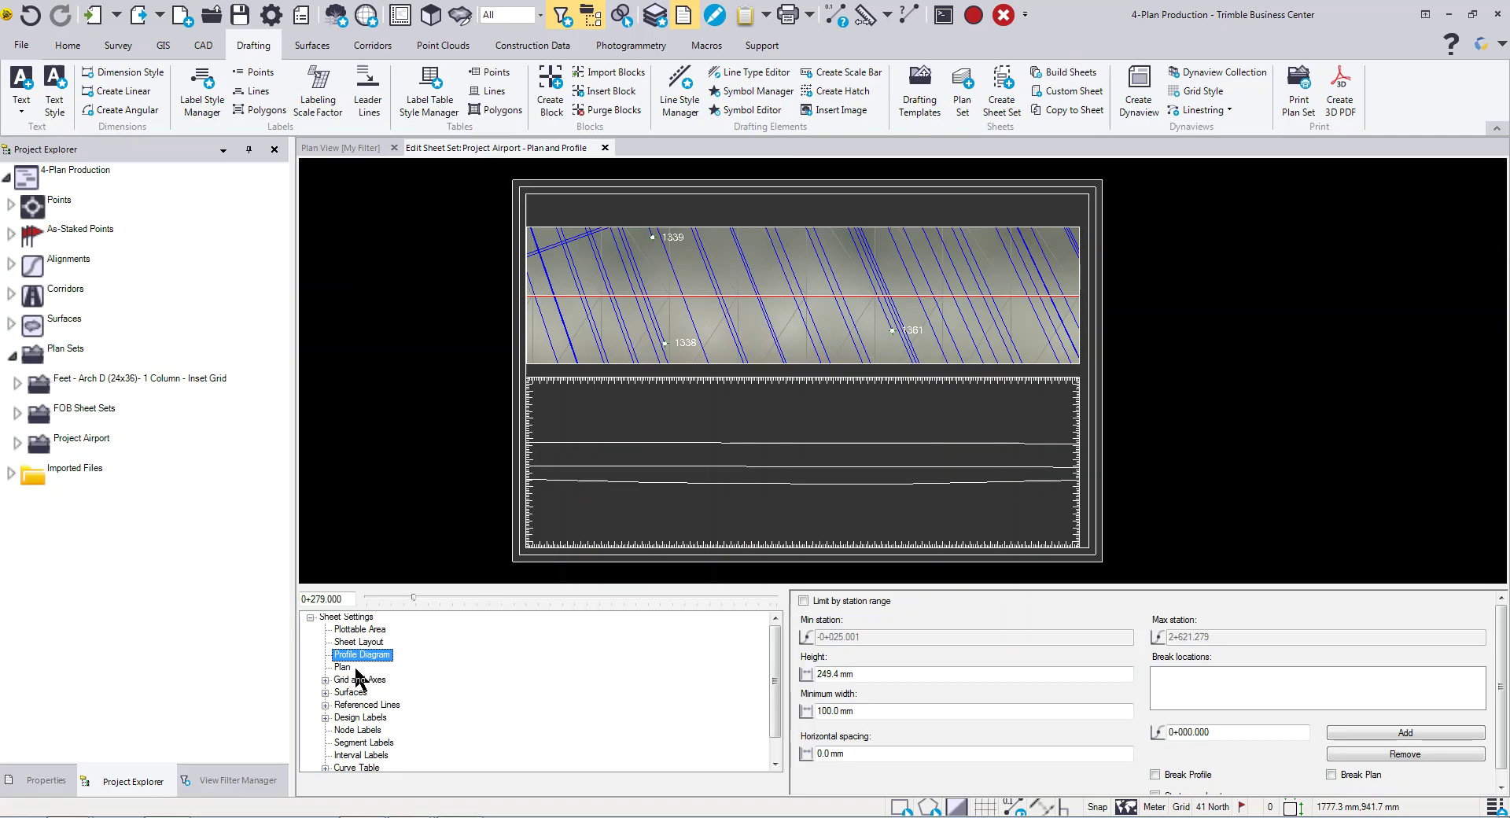
left_click(341, 669)
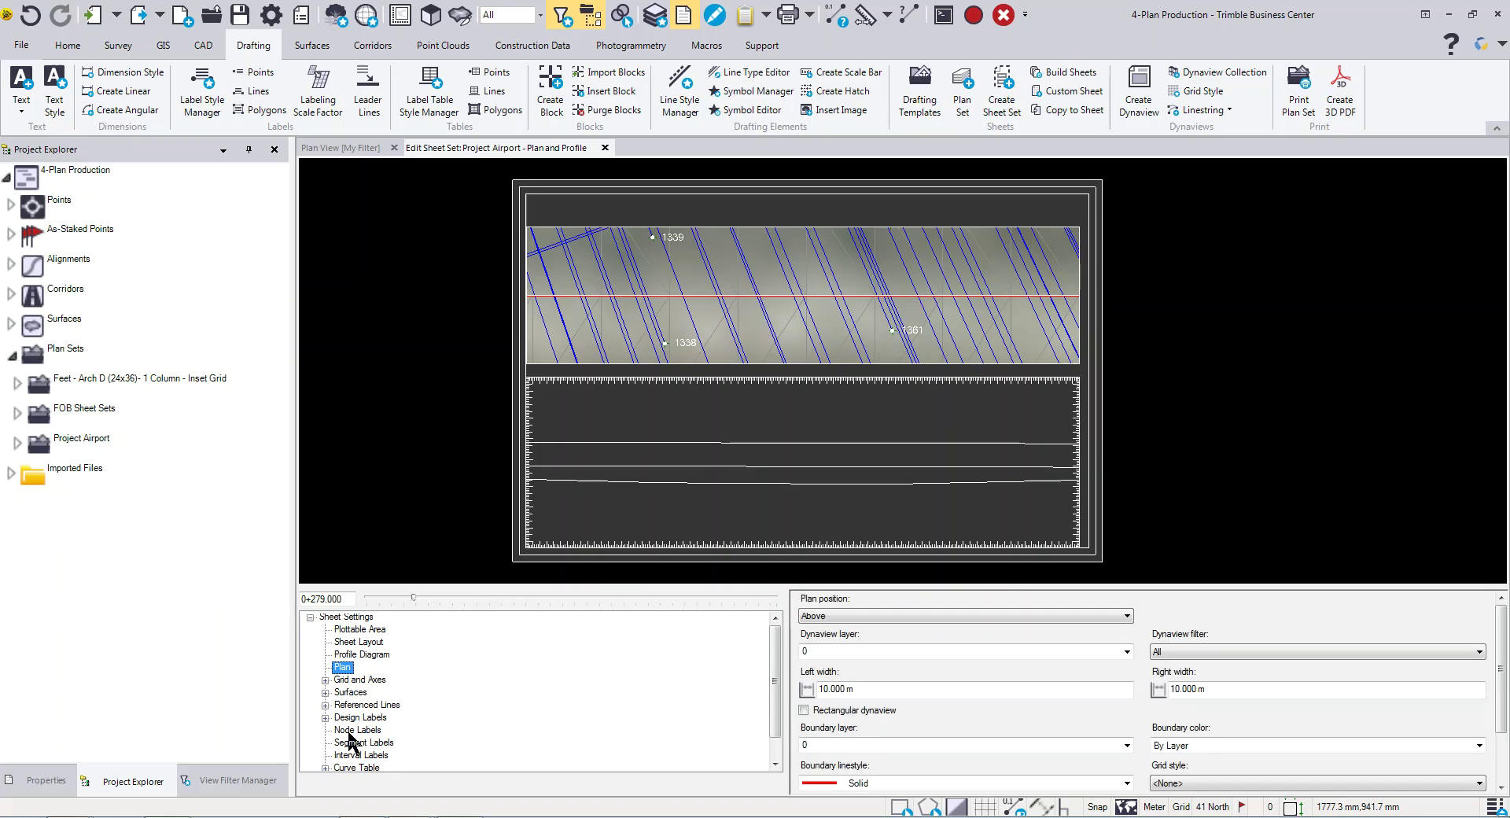
left_click(325, 718)
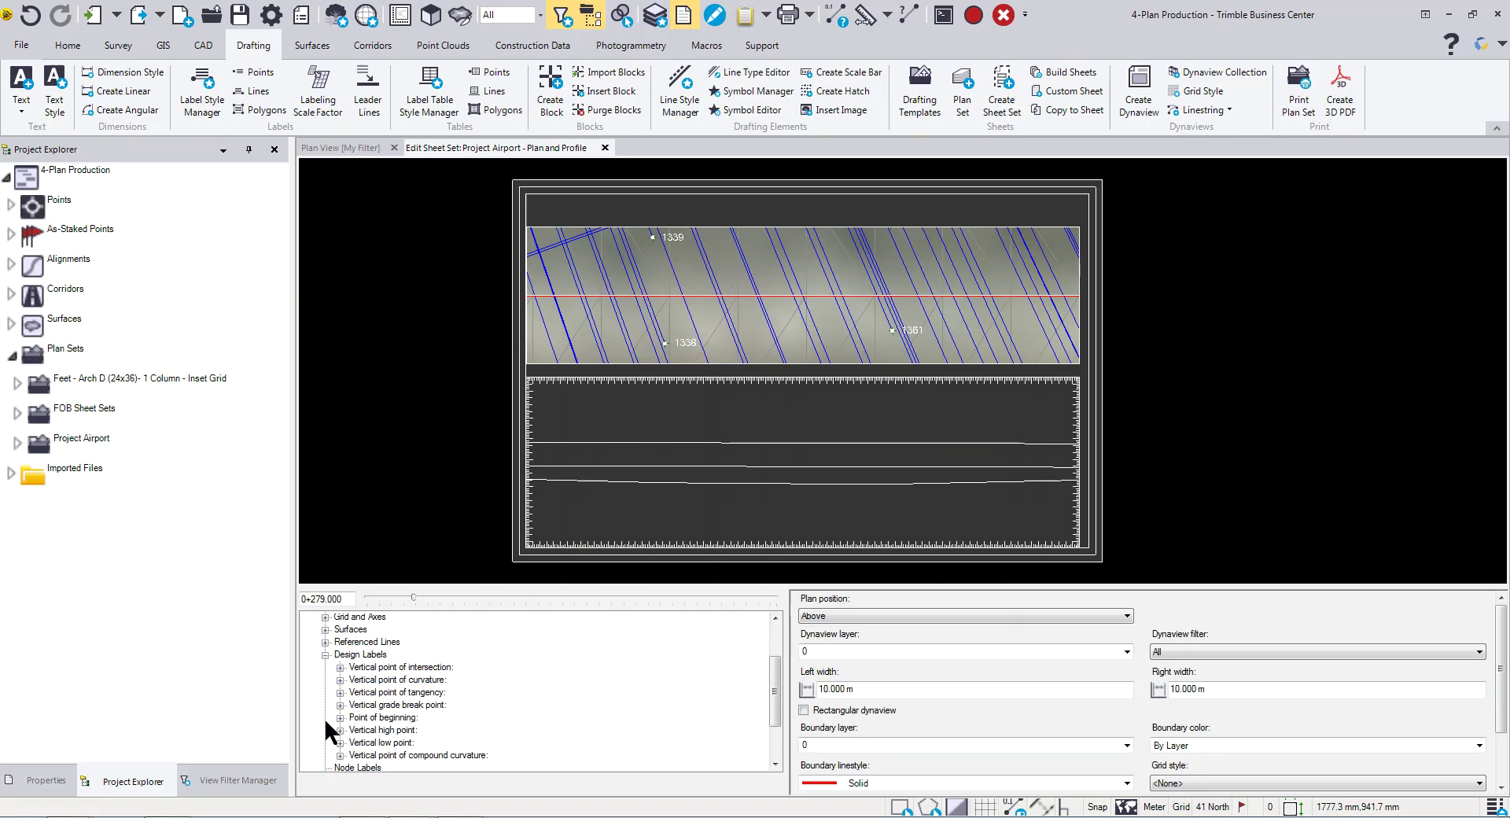
left_click(325, 654)
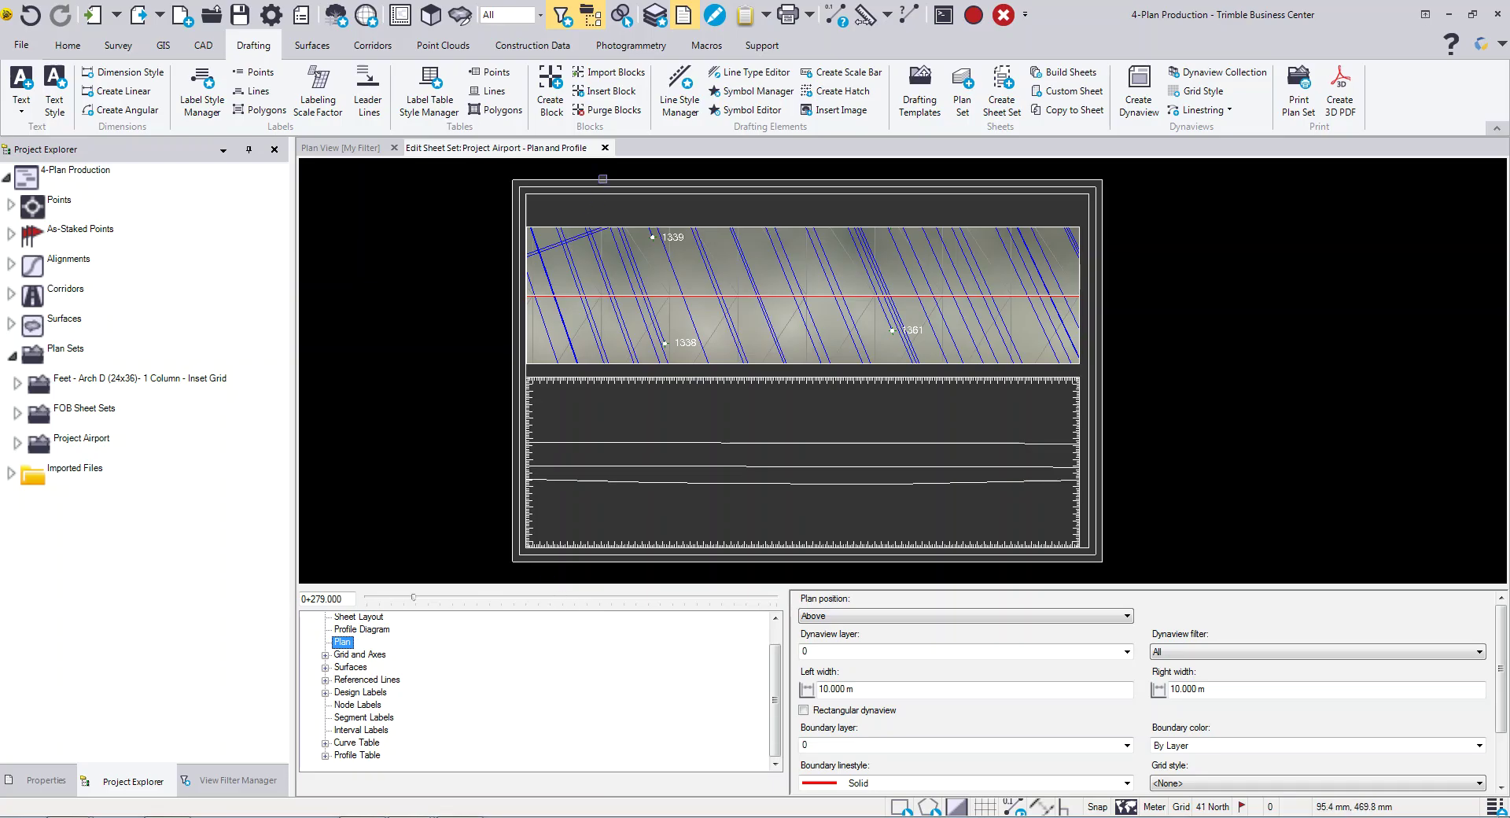
left_click(606, 148)
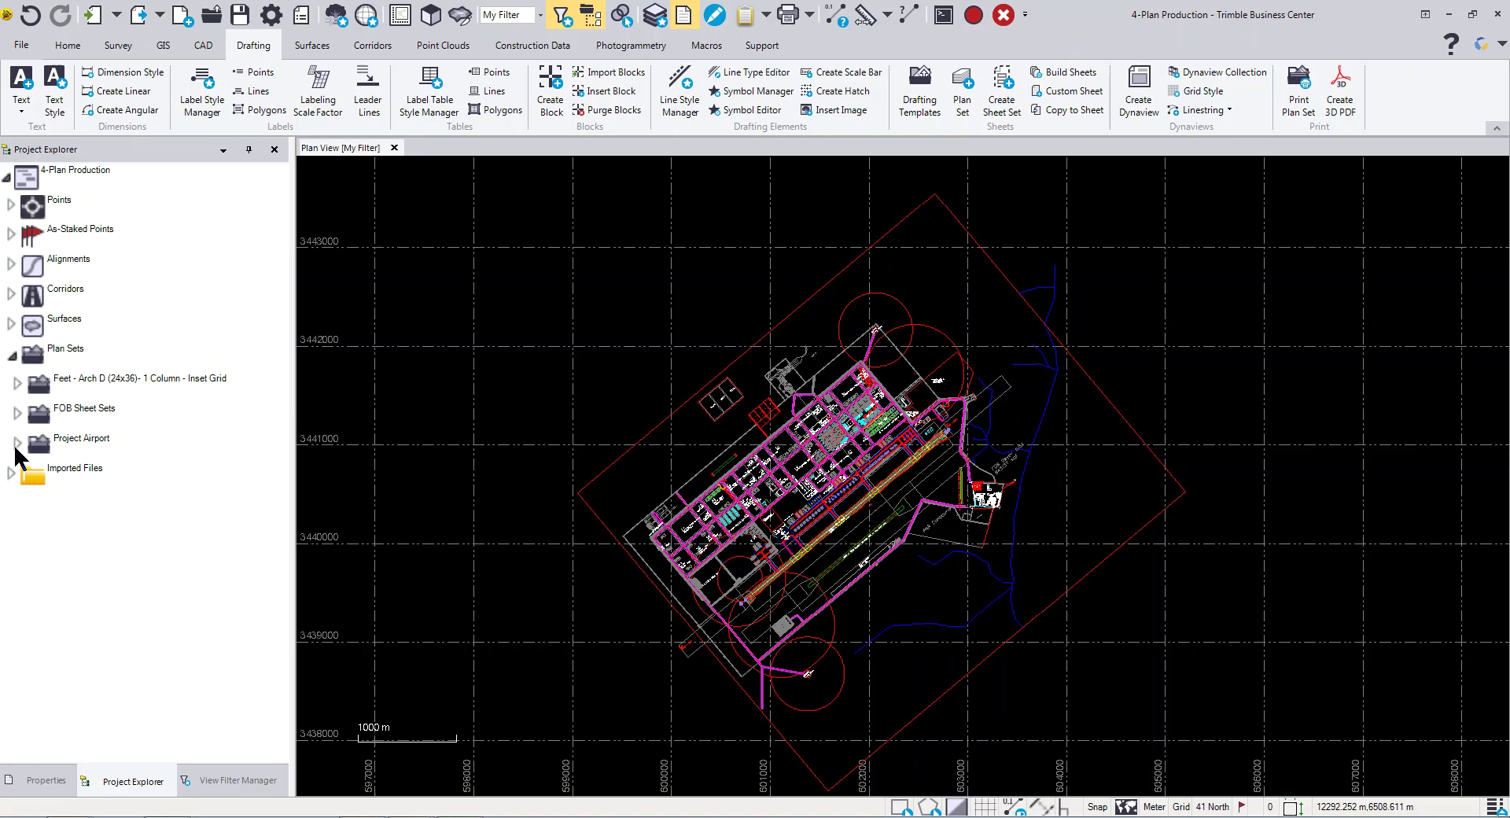
Step: Reopen the Plan and Profile sheet set under Project Airport for editing and close it again
left_click(17, 443)
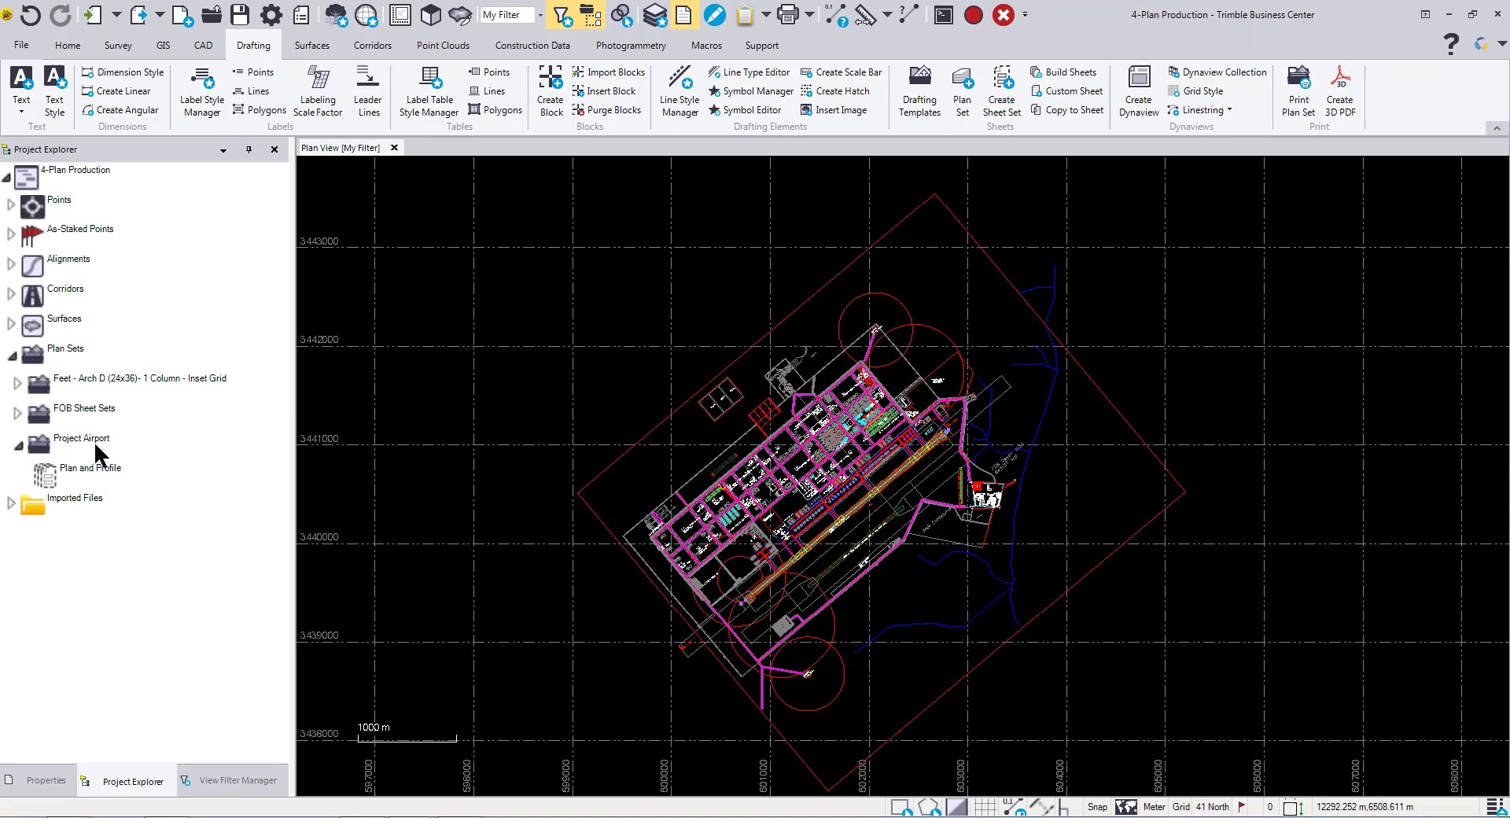
left_click(88, 472)
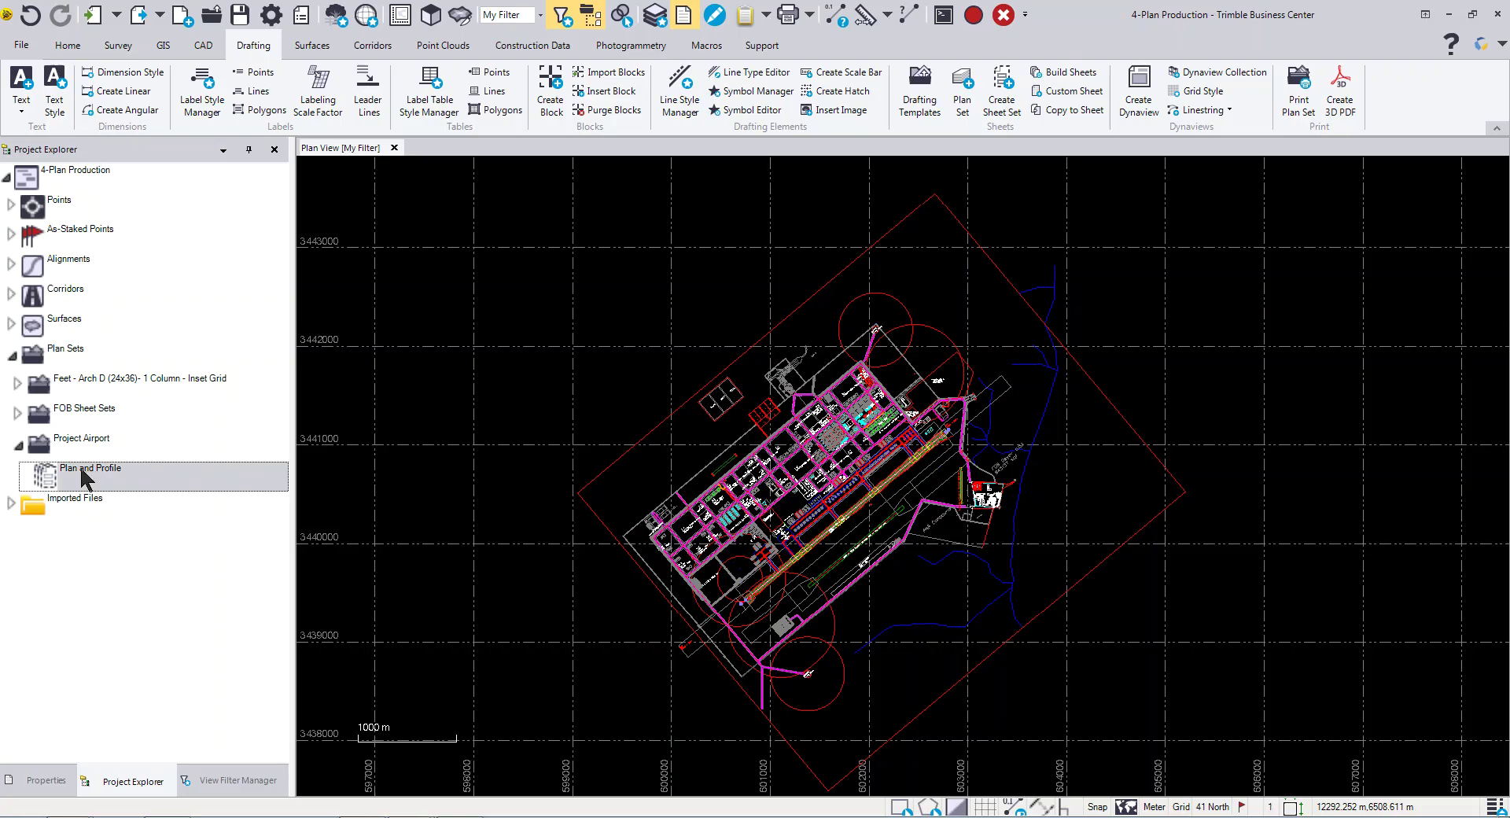
right_click(82, 470)
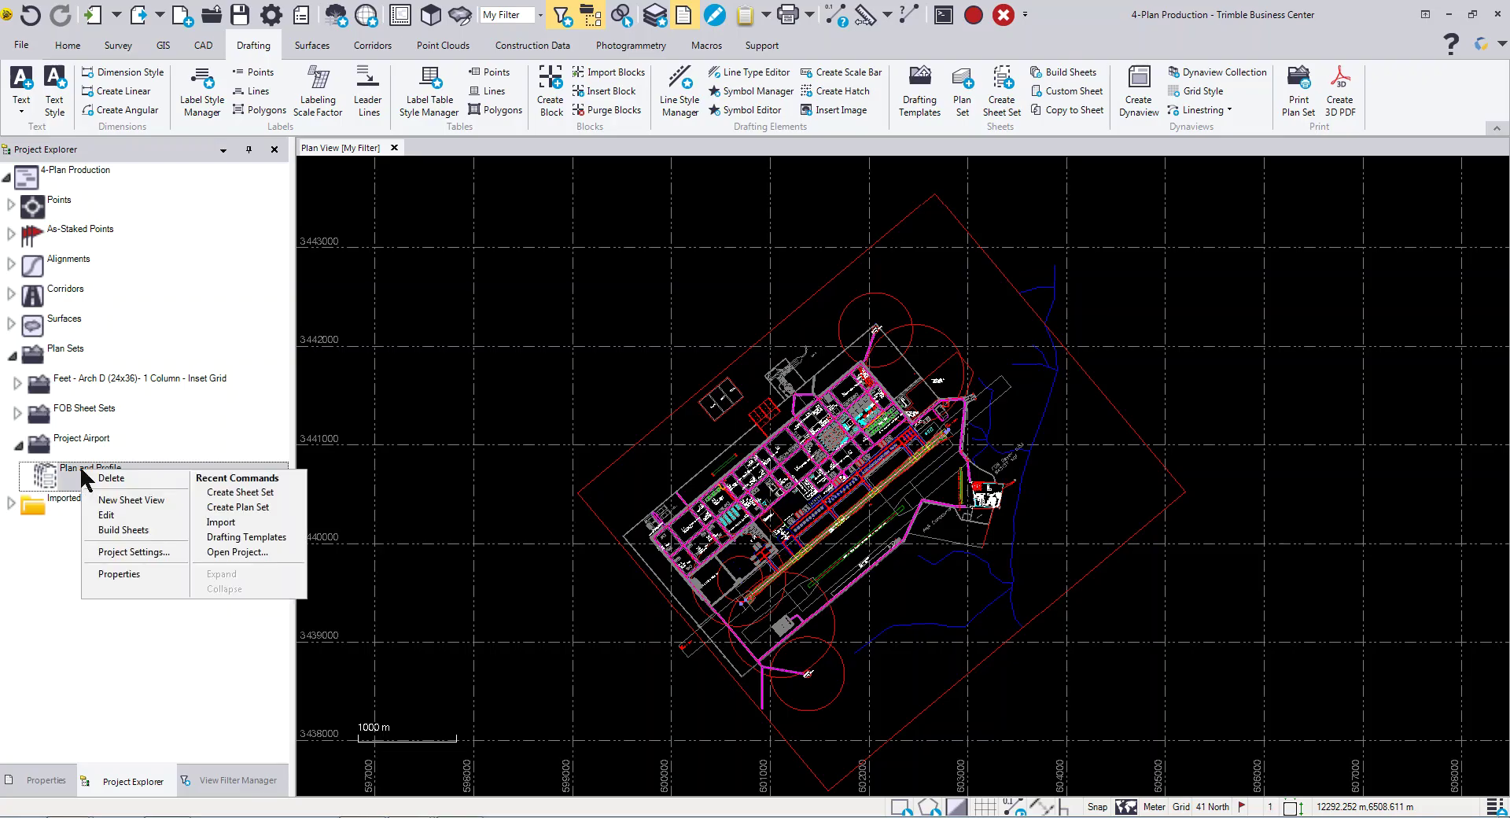
left_click(106, 516)
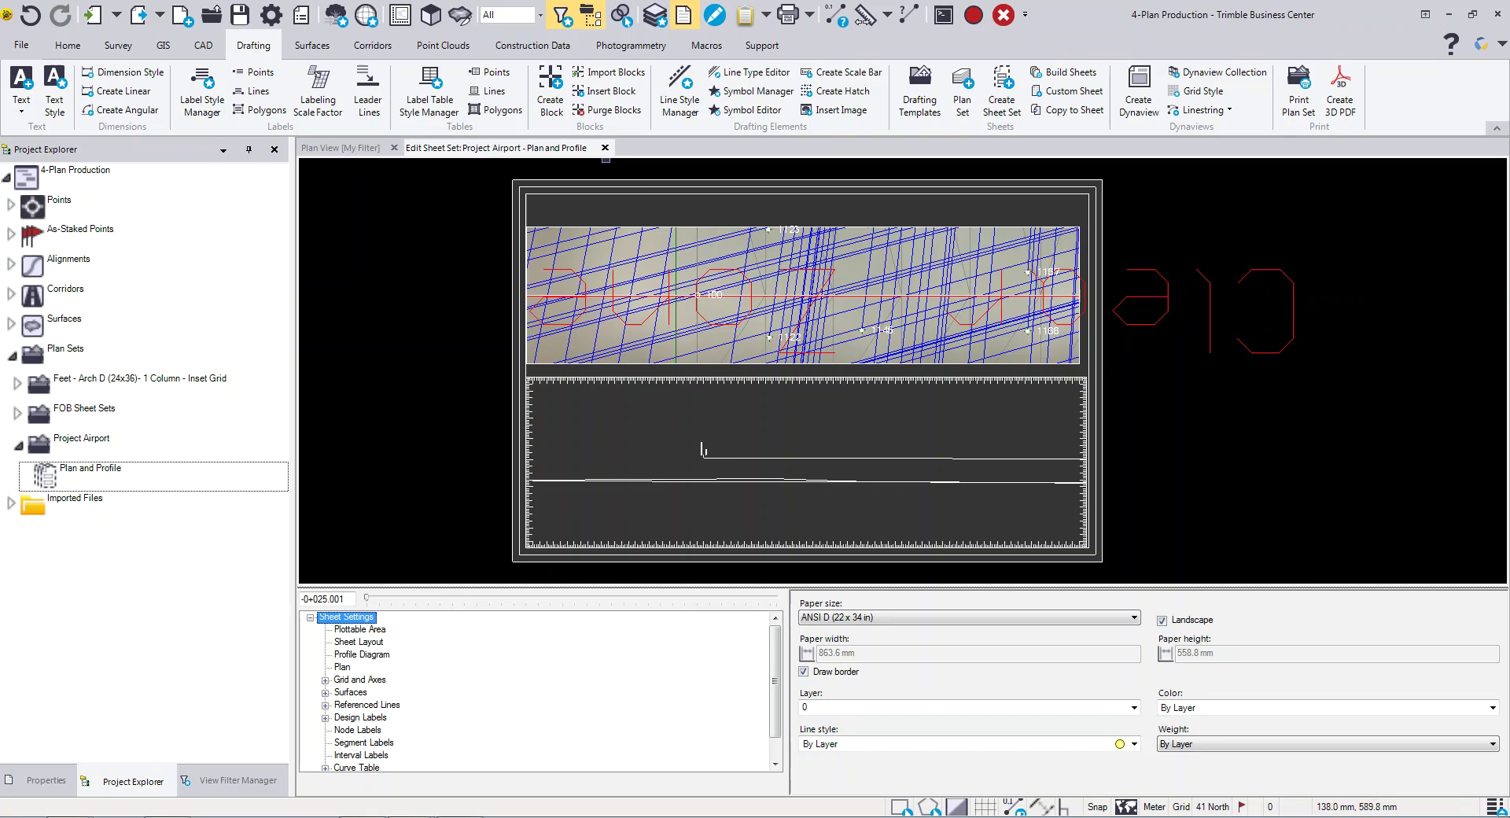
left_click(605, 148)
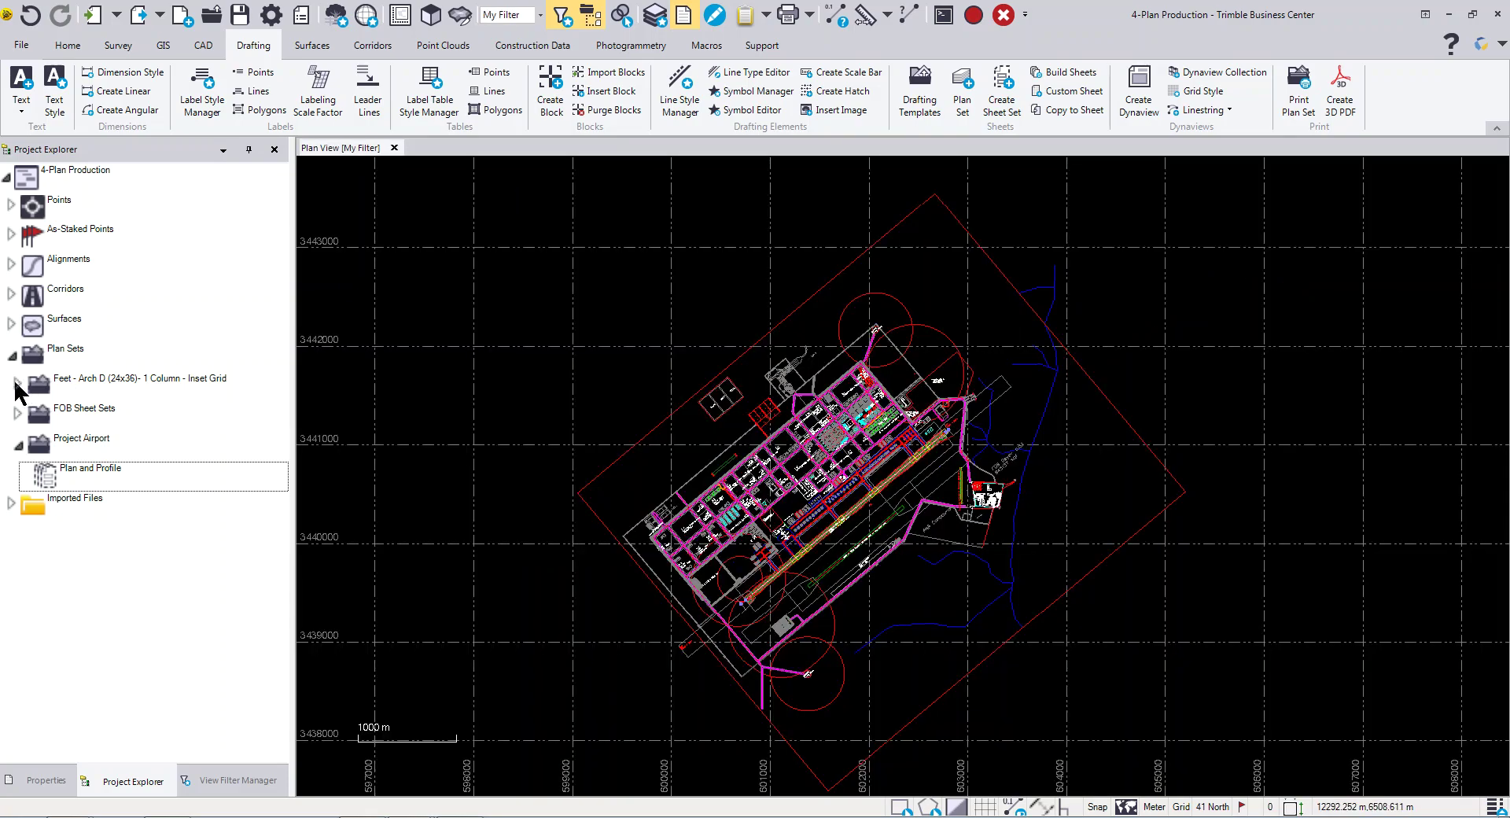
Step: Open the Plan and profile 24x36 sheet set of the Feet - Arch D plan set for editing, using corridor C-17
left_click(16, 384)
left_click(90, 445)
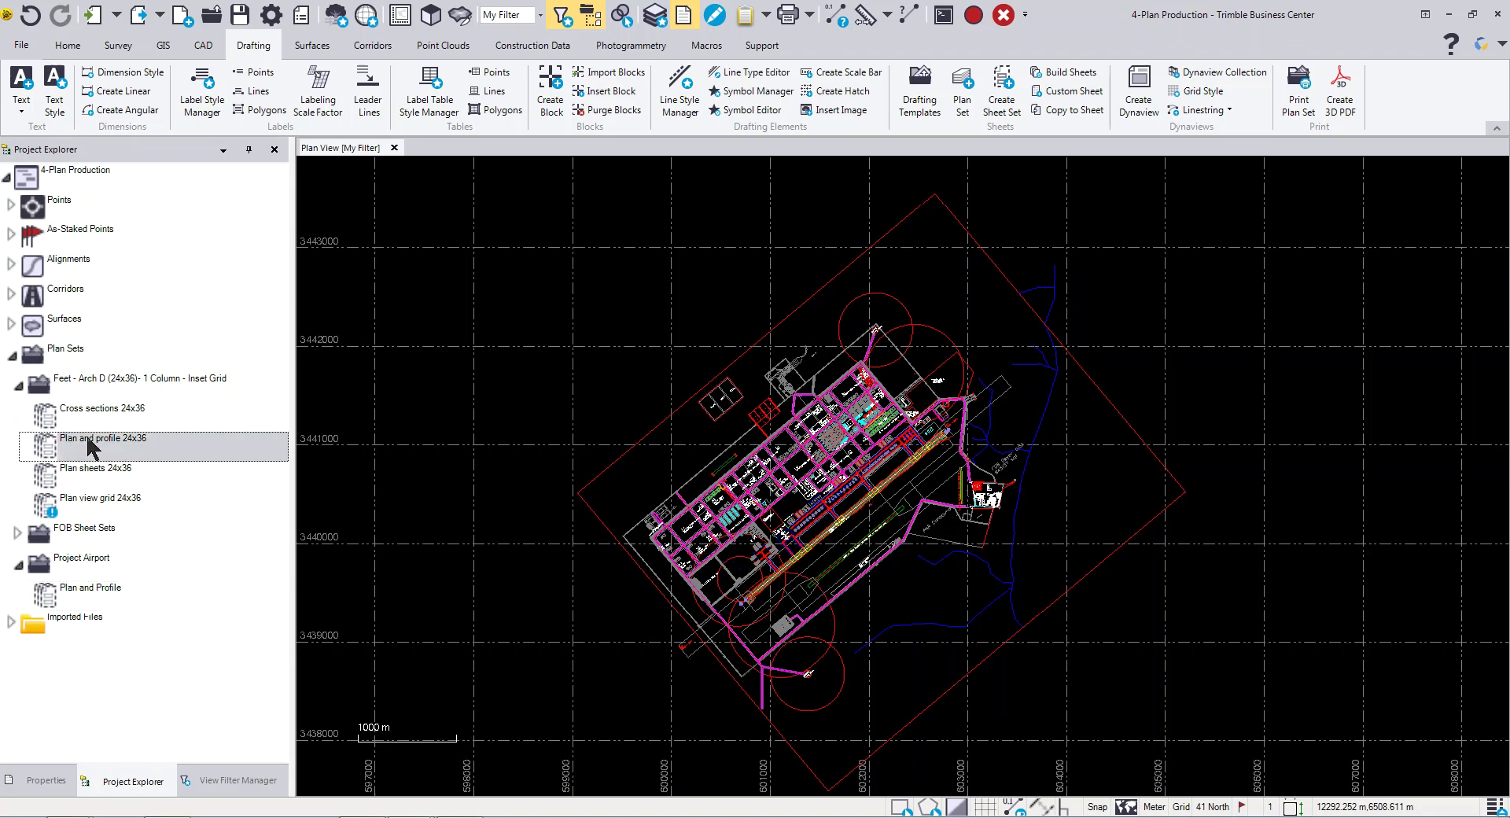
right_click(93, 451)
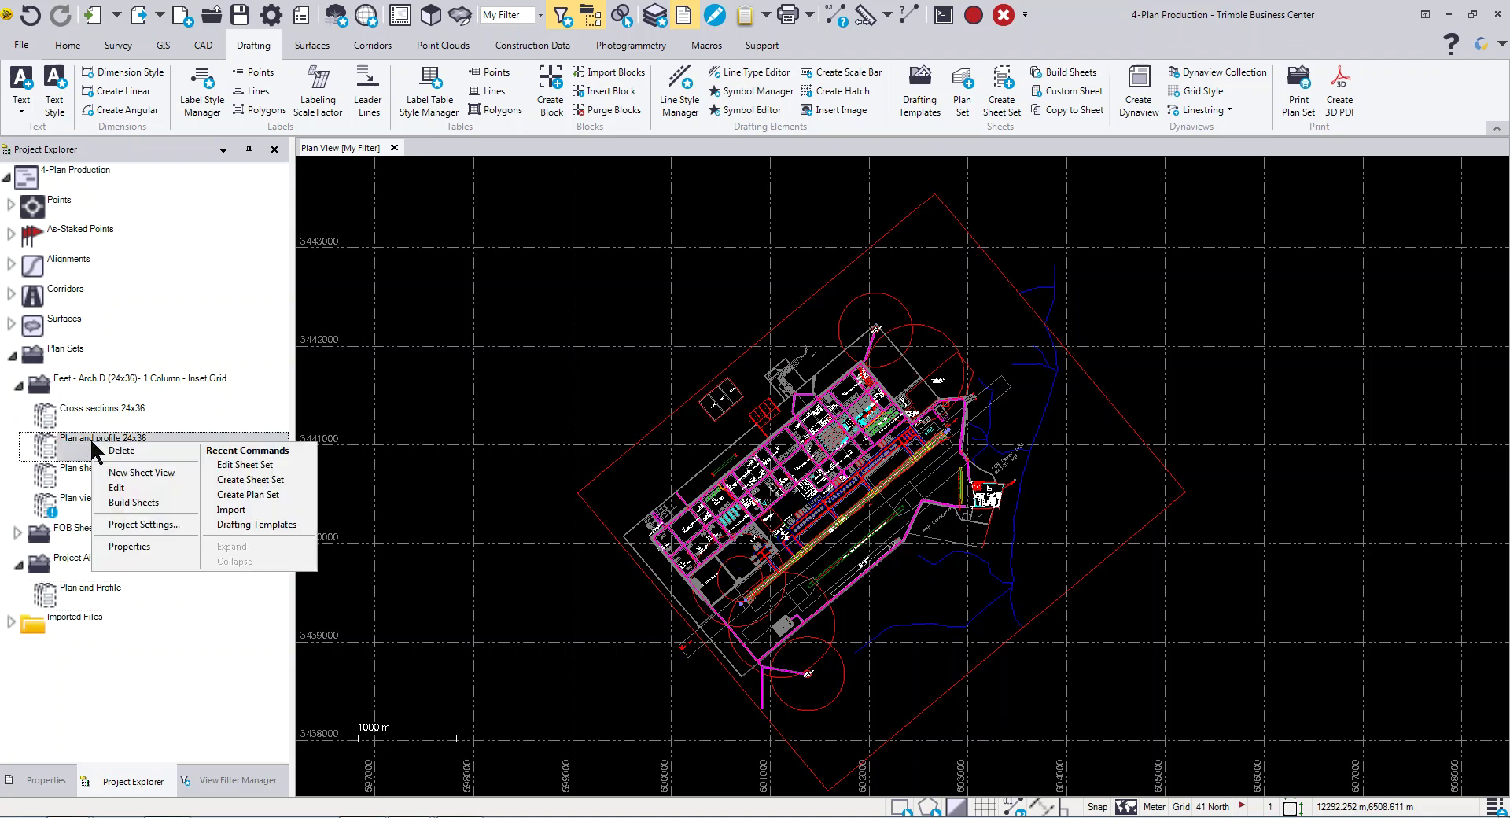
left_click(110, 495)
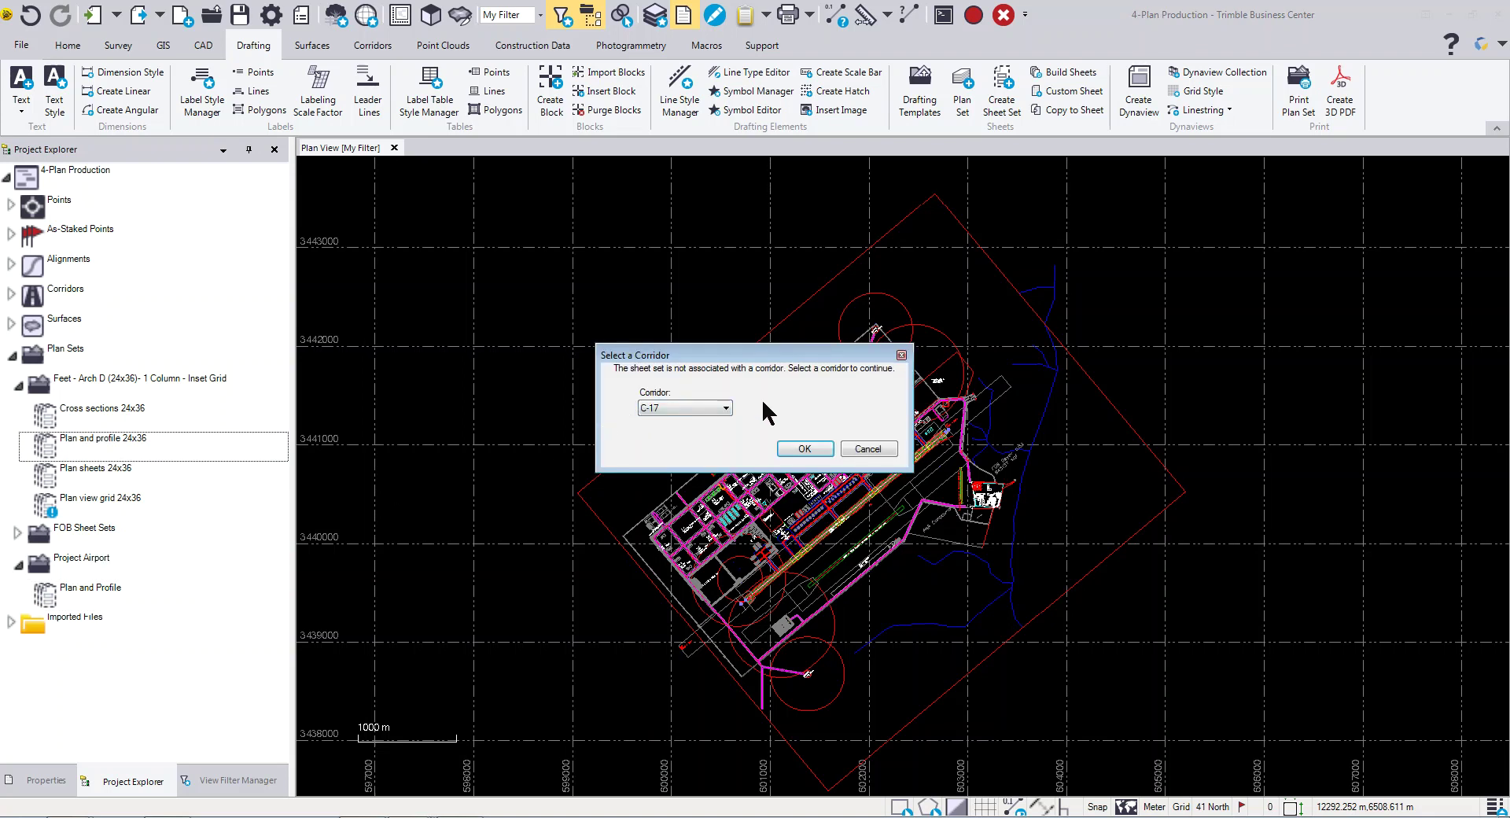
left_click(788, 446)
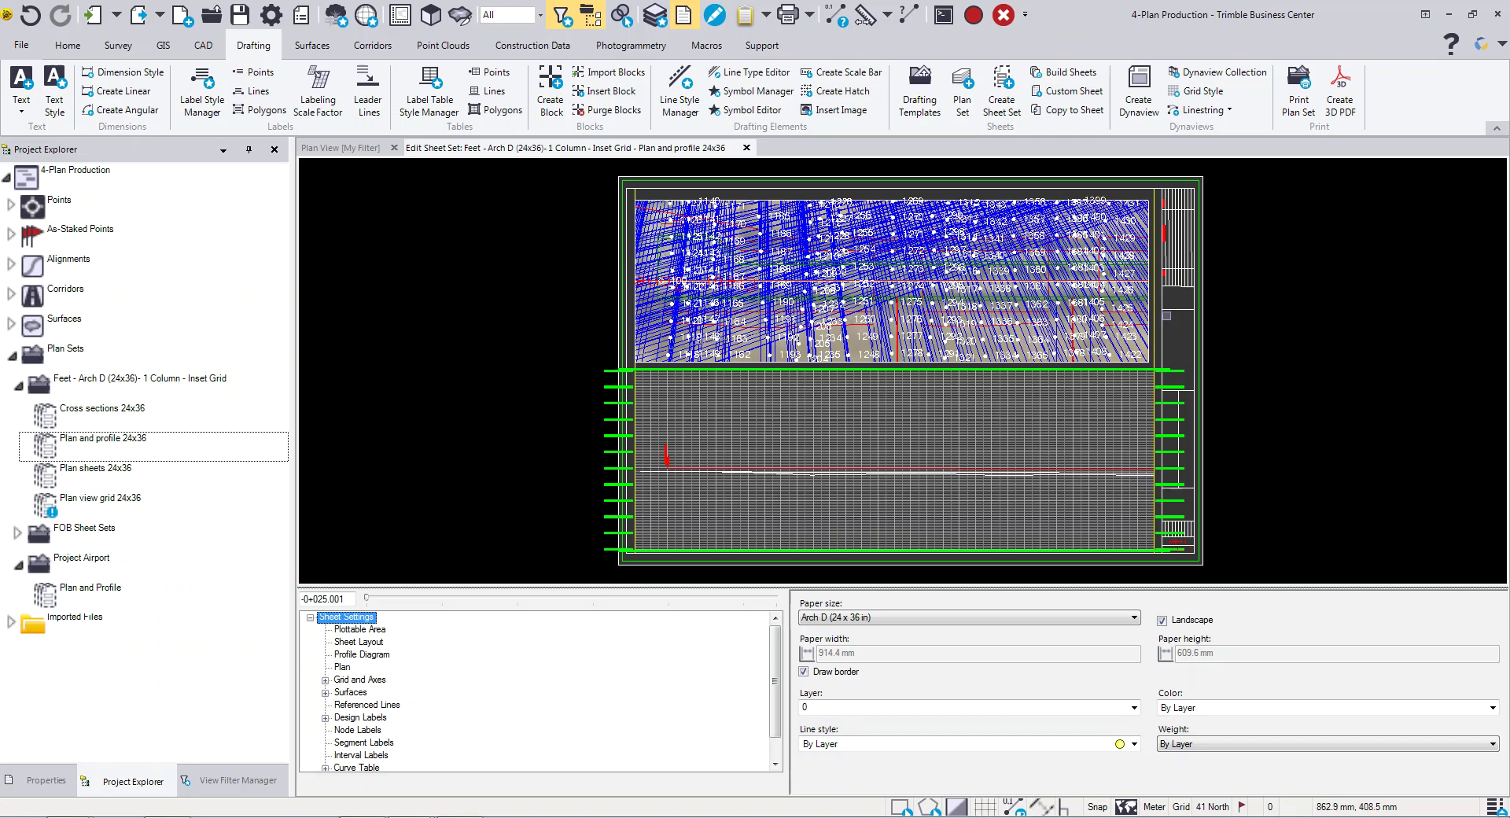
Step: Examine the title block and elevation labels beside the profile grid, and open the grid's elevation axis and elevation label settings
scroll(1178, 559, "up", 1)
scroll(1178, 559, "up", 2)
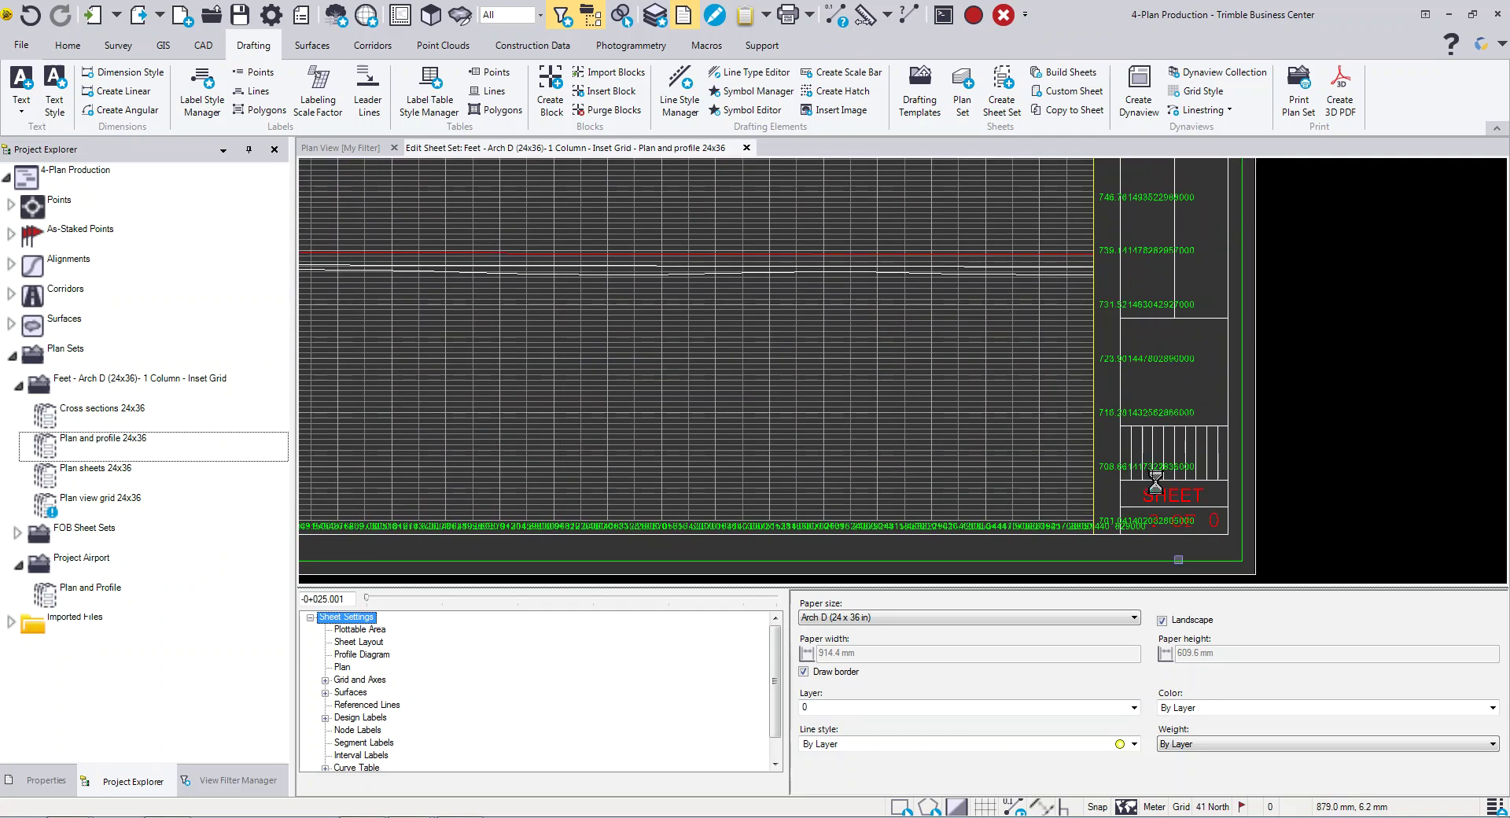
scroll(1178, 559, "down", 4)
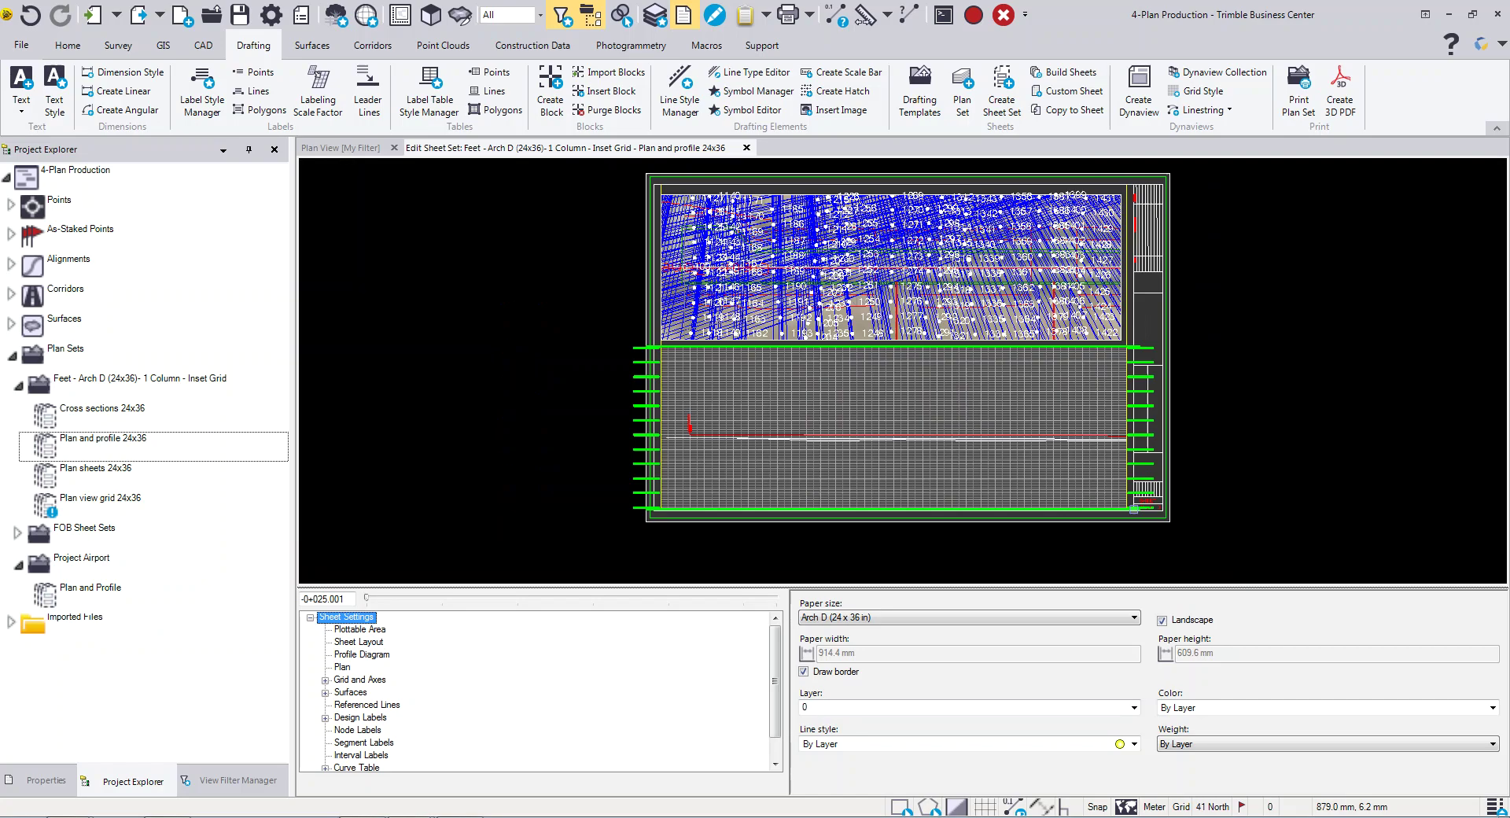
scroll(1148, 374, "up", 3)
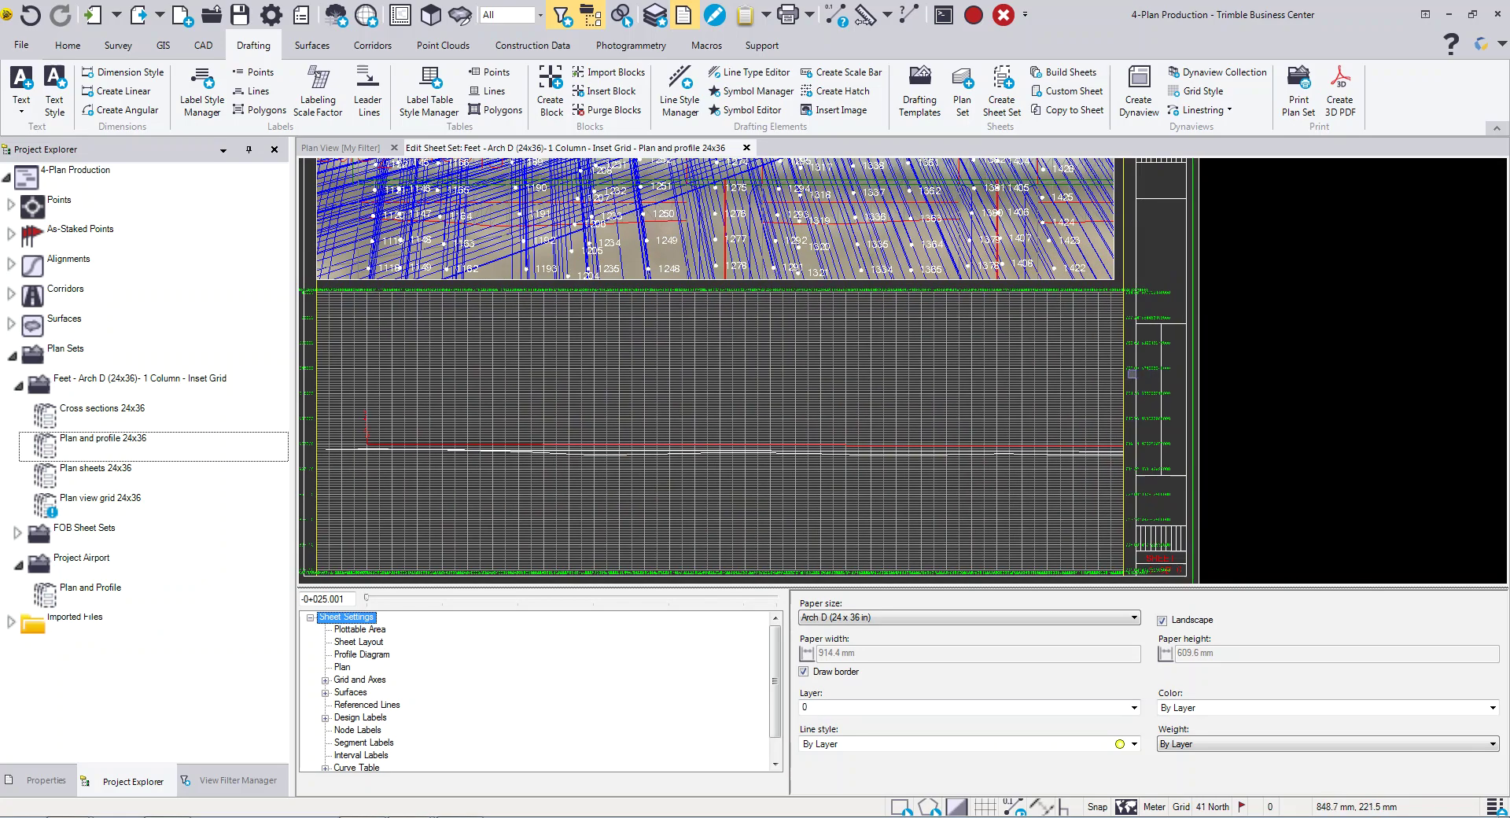
scroll(1125, 378, "up", 3)
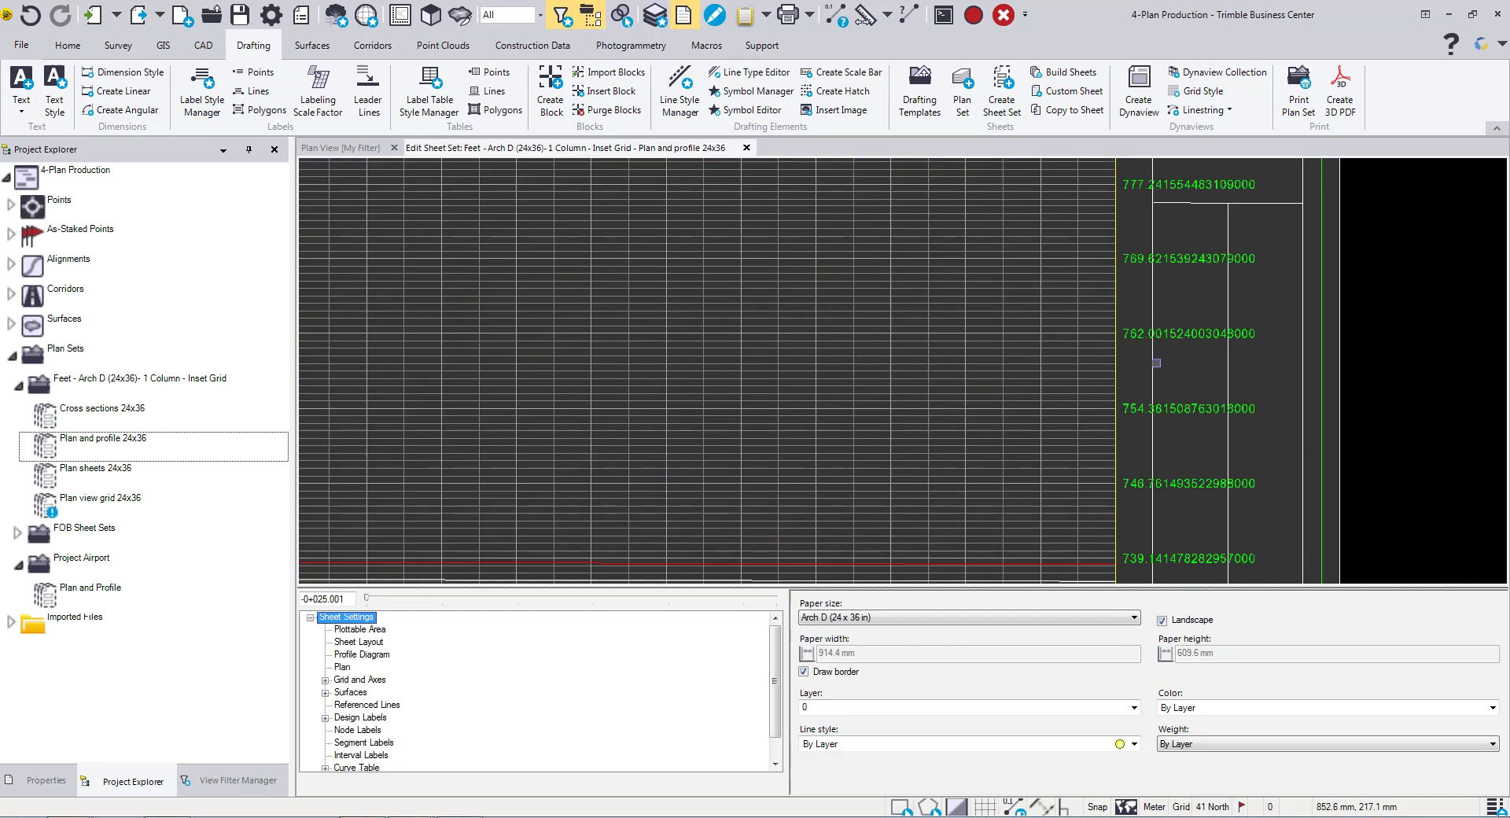
scroll(1136, 360, "down", 6)
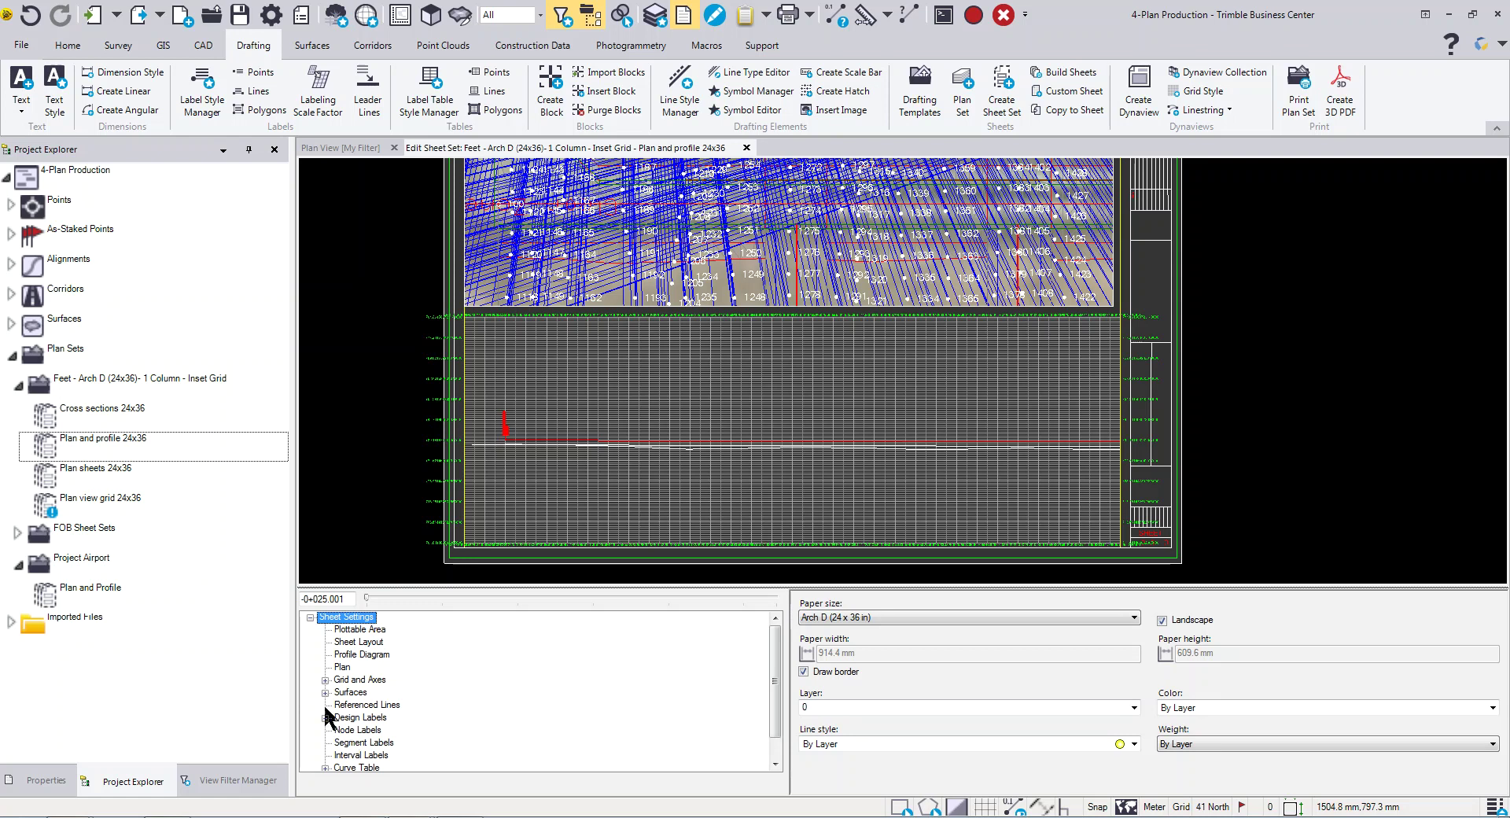
left_click(325, 679)
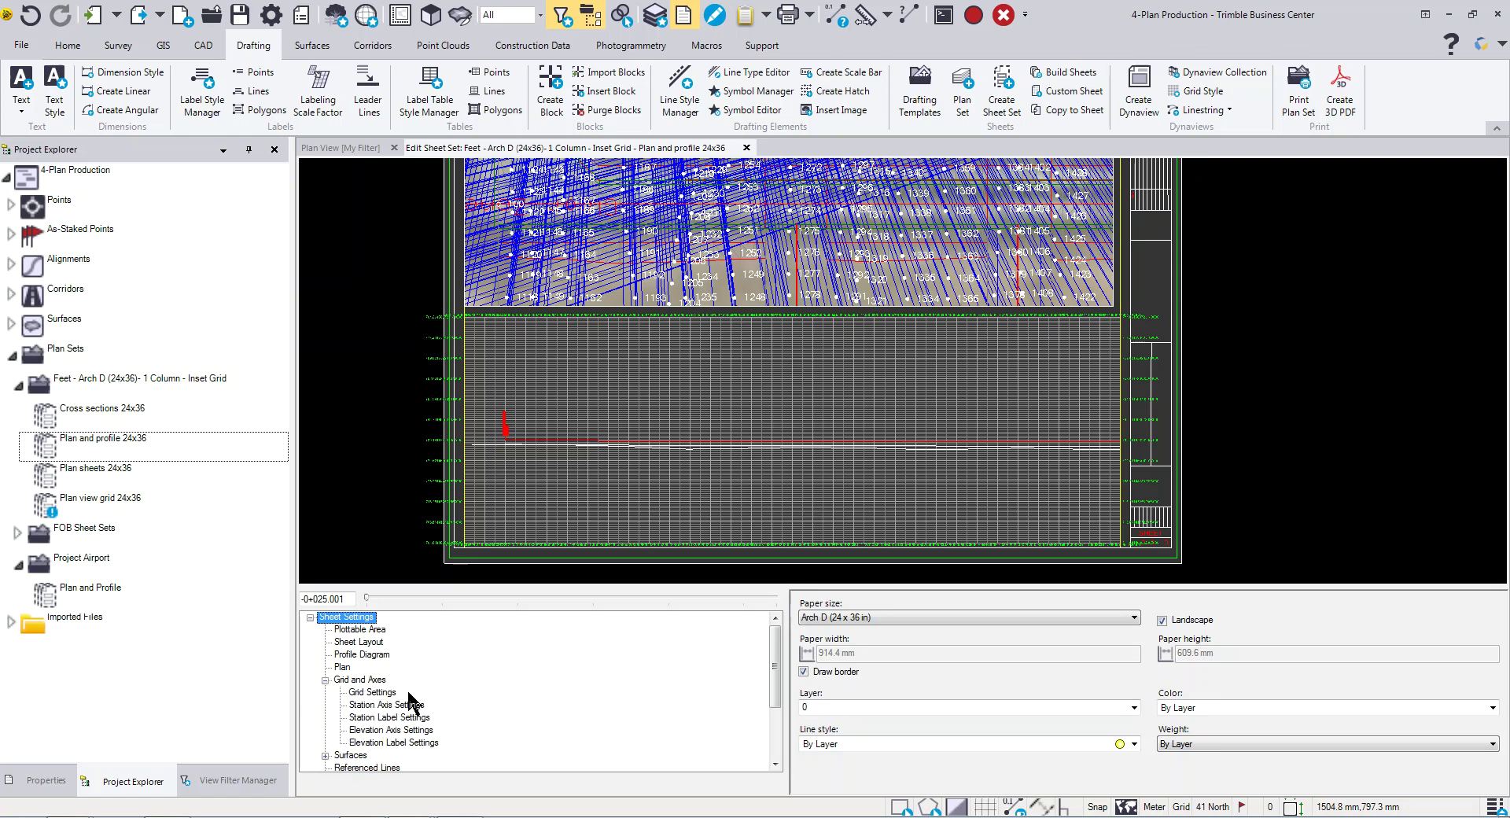
left_click(379, 732)
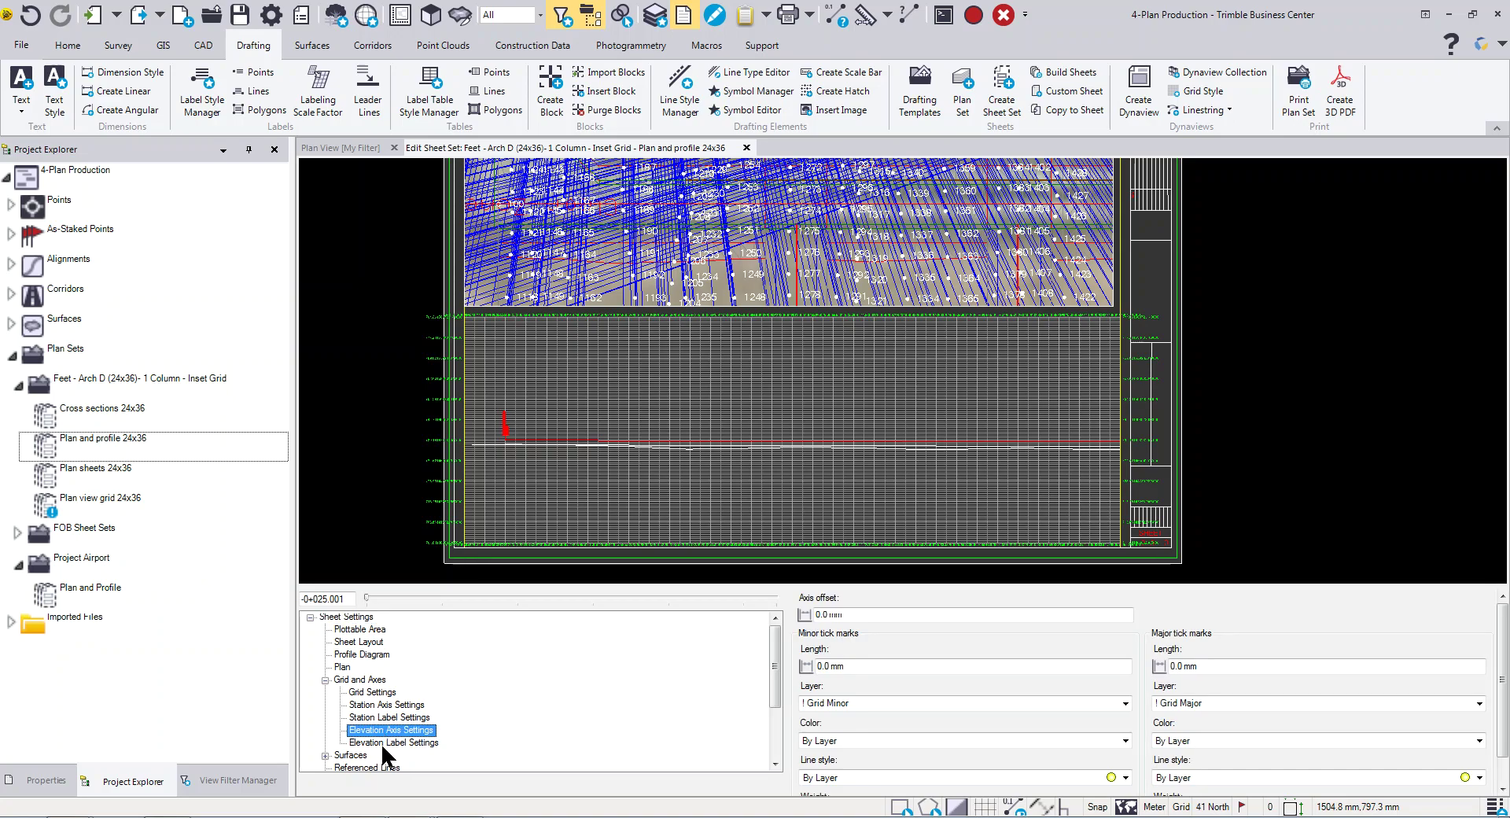
left_click(381, 743)
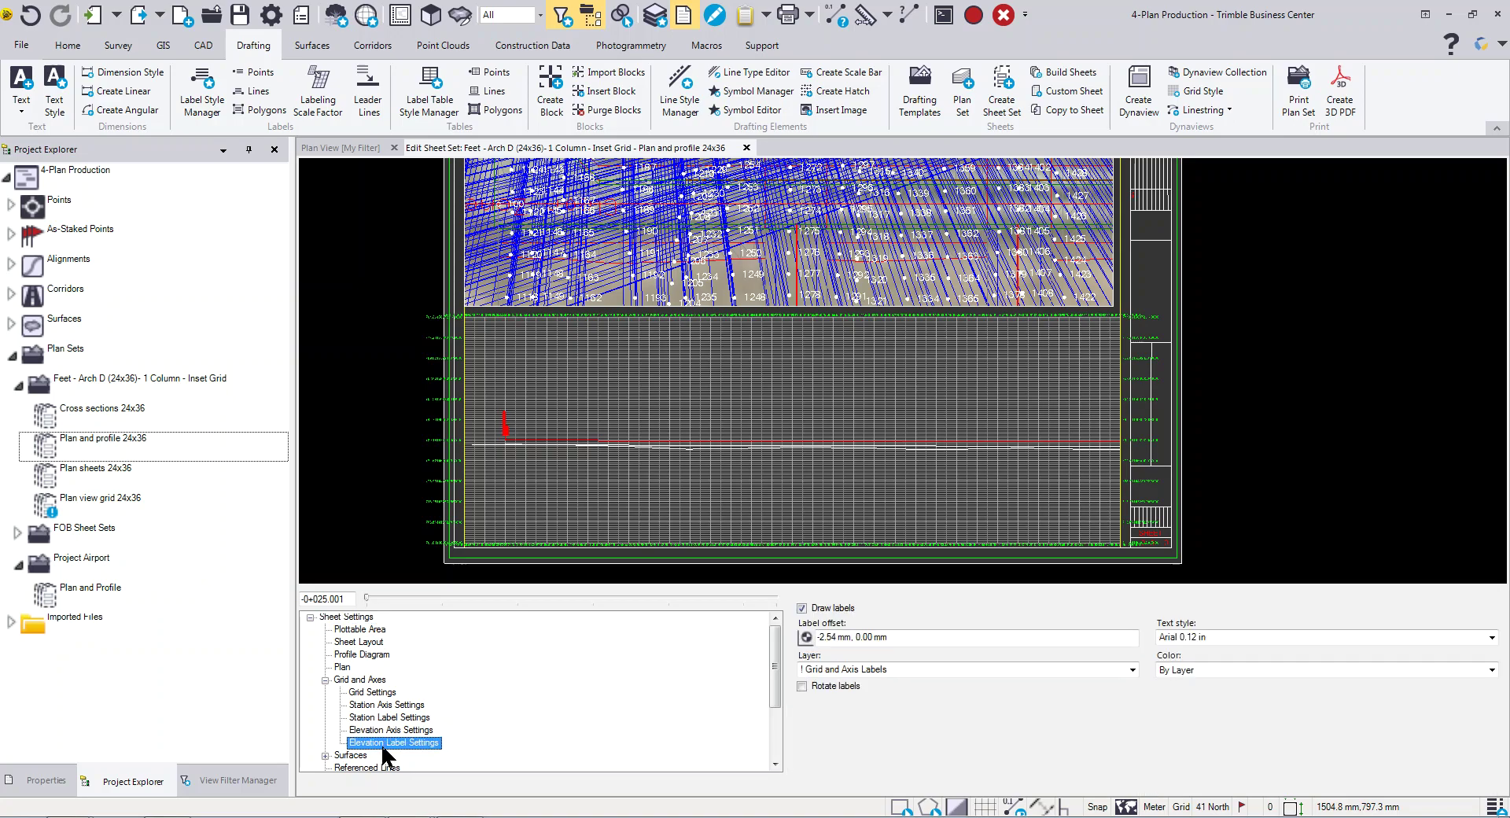